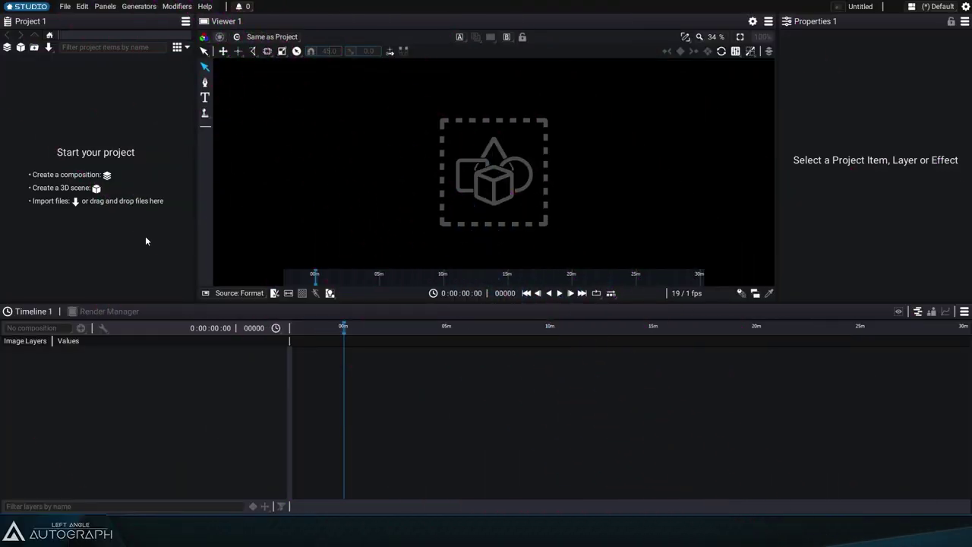
Create a new empty HD 1920x1080, 30 fps composition in the Project panel.
{"action": "left_click", "coordinate": [7, 47]}
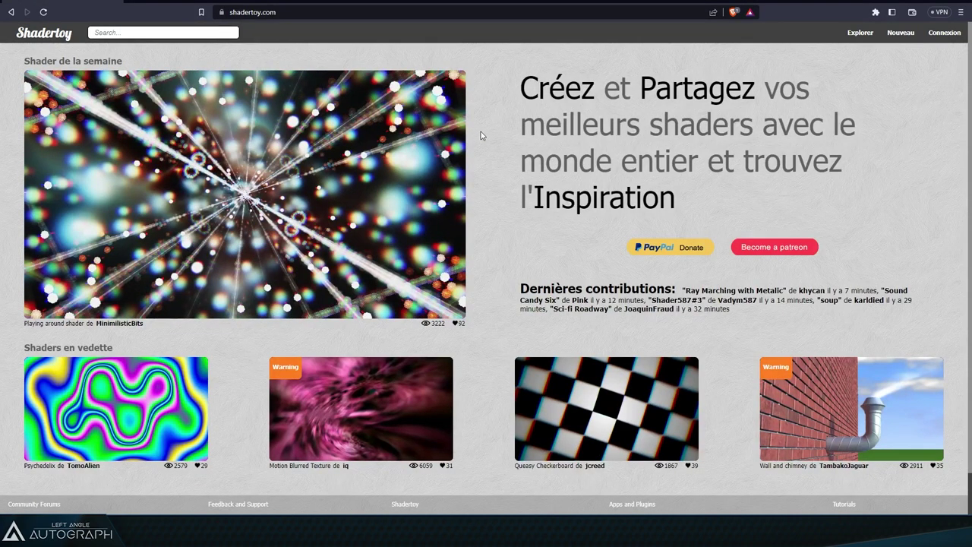
Search Shadertoy for 'VHS' shaders.
{"action": "left_click", "coordinate": [162, 34]}
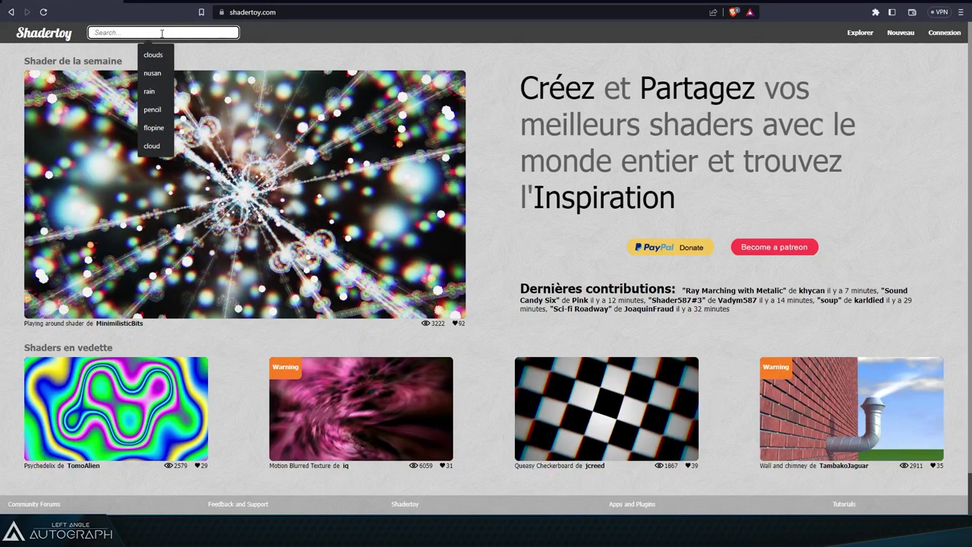
{"action": "type", "text": "vh"}
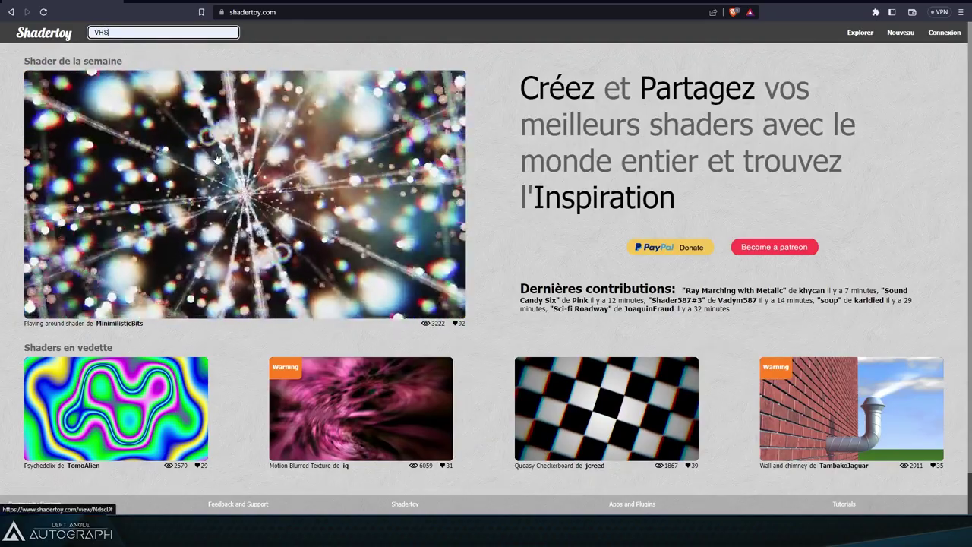
{"action": "key", "text": "Return"}
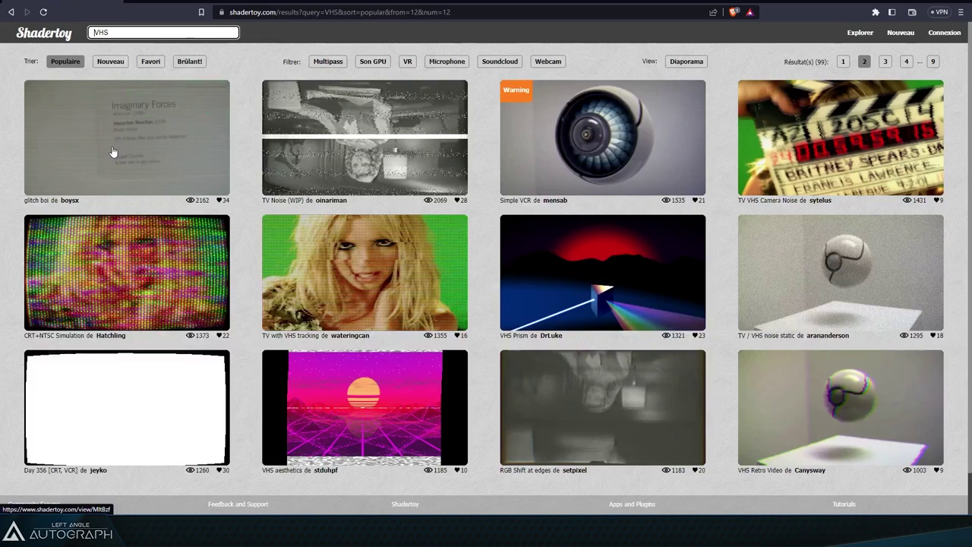
Open the glitch boi shader and locate the four glitch constants on lines 38–41.
{"action": "left_click", "coordinate": [111, 151]}
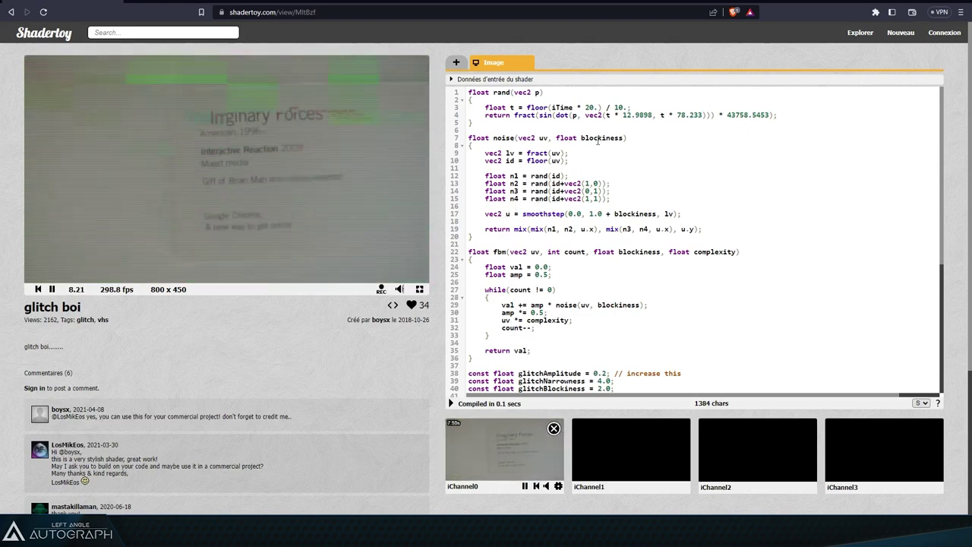
{"action": "scroll", "coordinate": [598, 141], "scroll_direction": "down", "scroll_amount": 1}
{"action": "left_click_drag", "start_coordinate": [468, 306], "coordinate": [640, 332]}
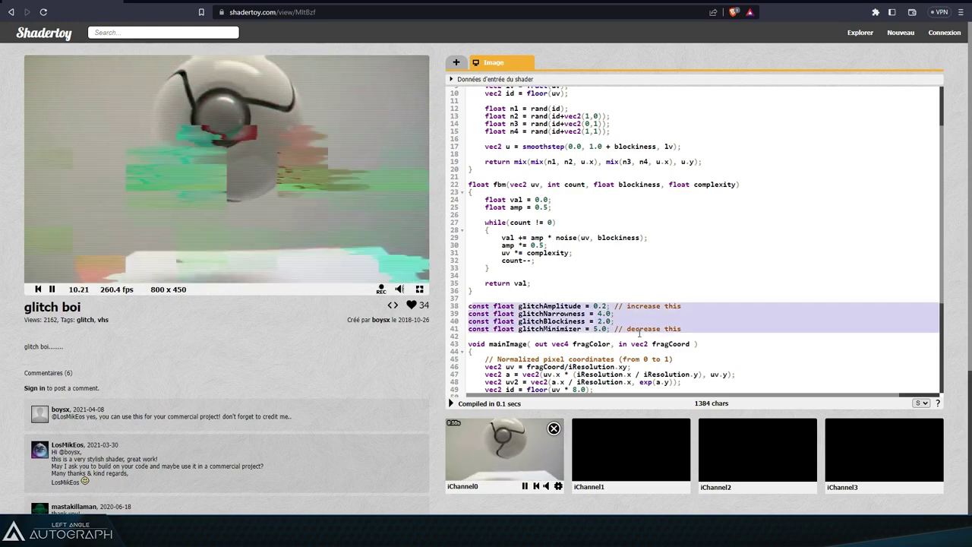
{"action": "scroll", "coordinate": [589, 251], "scroll_direction": "up", "scroll_amount": 1}
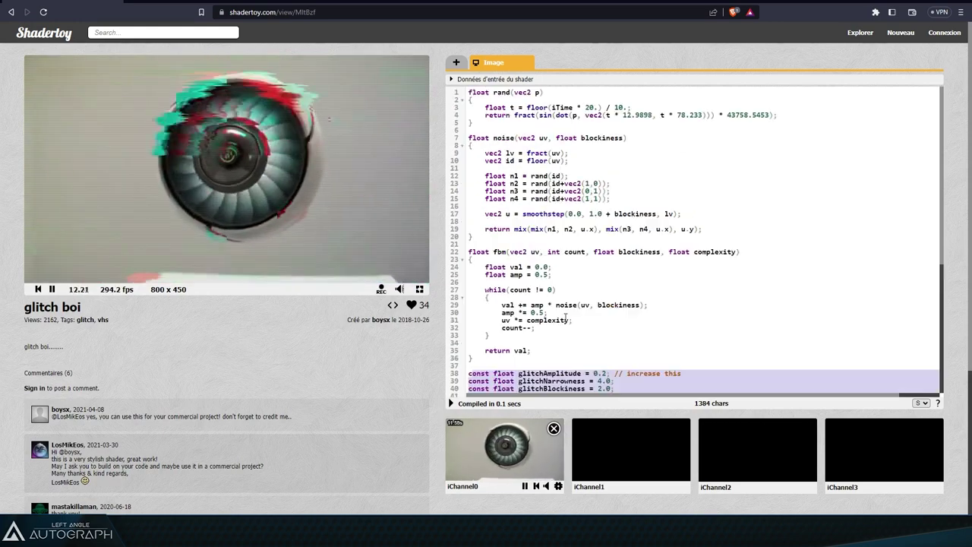
{"action": "scroll", "coordinate": [589, 251], "scroll_direction": "down", "scroll_amount": 2}
{"action": "left_click", "coordinate": [589, 250]}
{"action": "left_click_drag", "start_coordinate": [701, 228], "coordinate": [433, 209]}
Test glitchMinimizer at 1.0 with a recompile, then restore it to 5.0.
{"action": "left_click", "coordinate": [594, 228]}
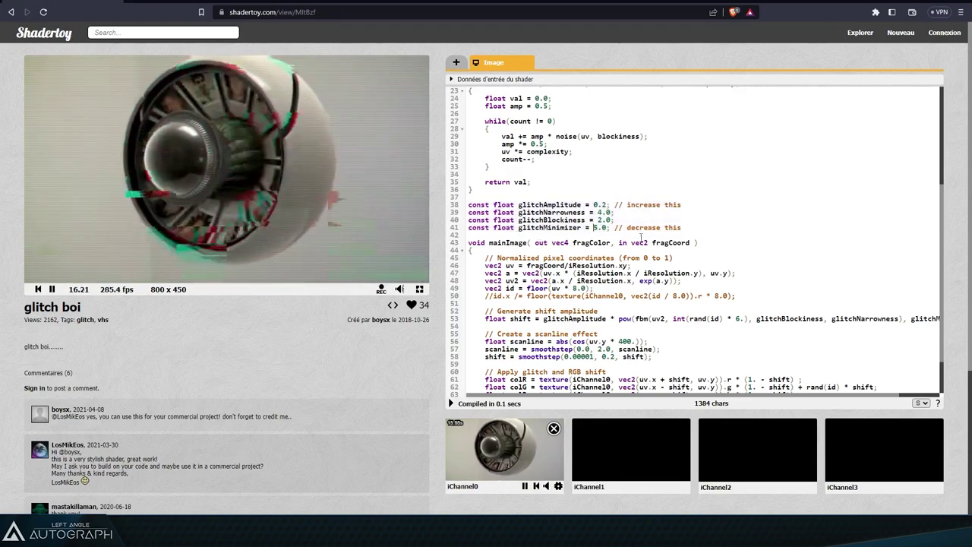
{"action": "key", "text": "Delete"}
{"action": "type", "text": "1"}
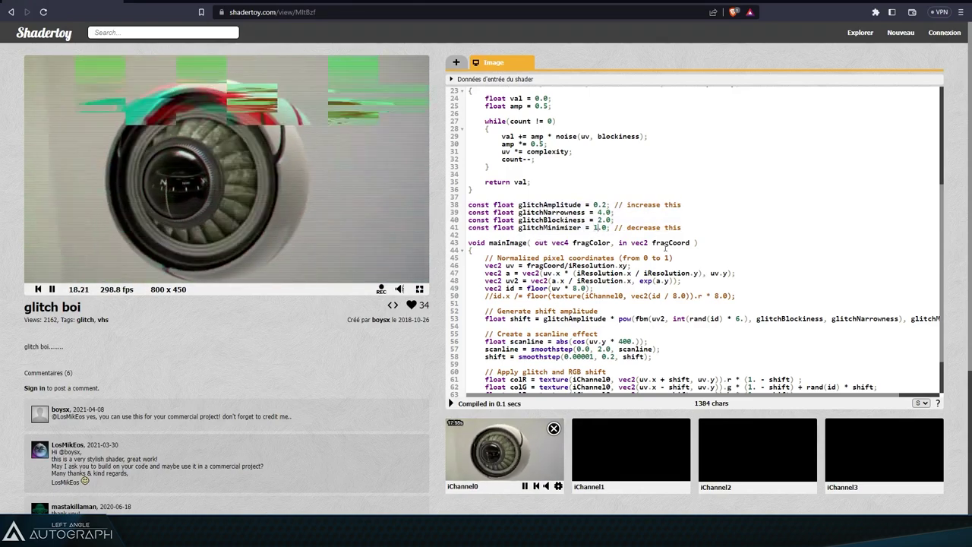
{"action": "key", "text": "alt+Return"}
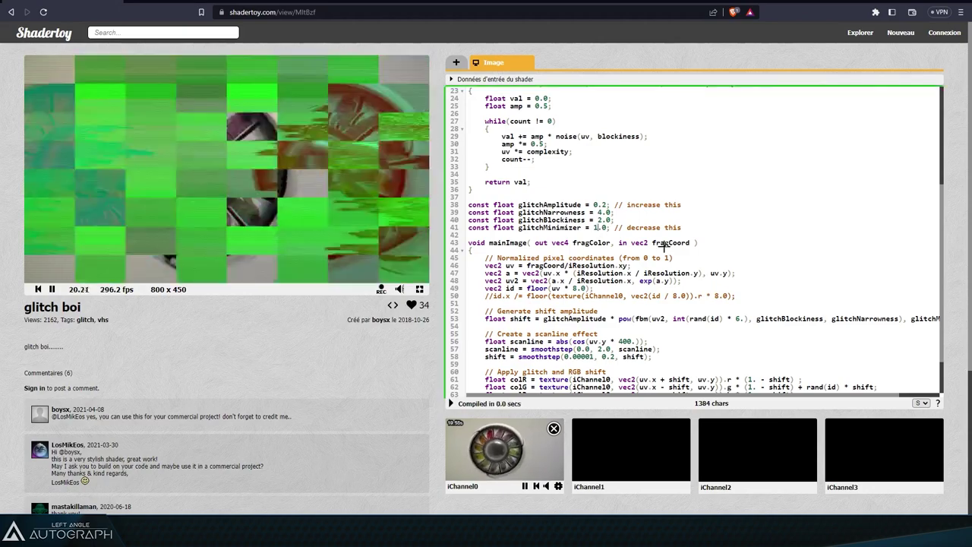
{"action": "key", "text": "BackSpace"}
{"action": "type", "text": "5"}
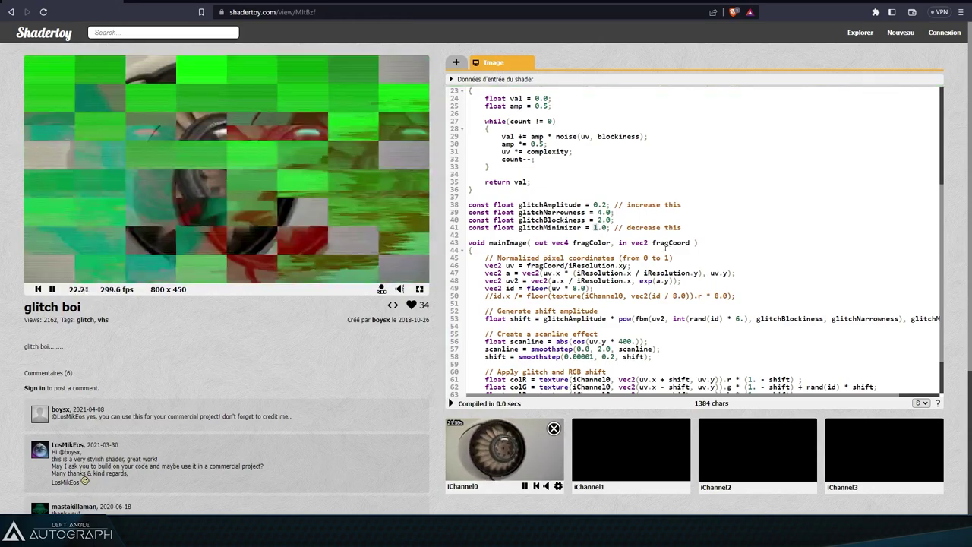
{"action": "key", "text": "alt+Return"}
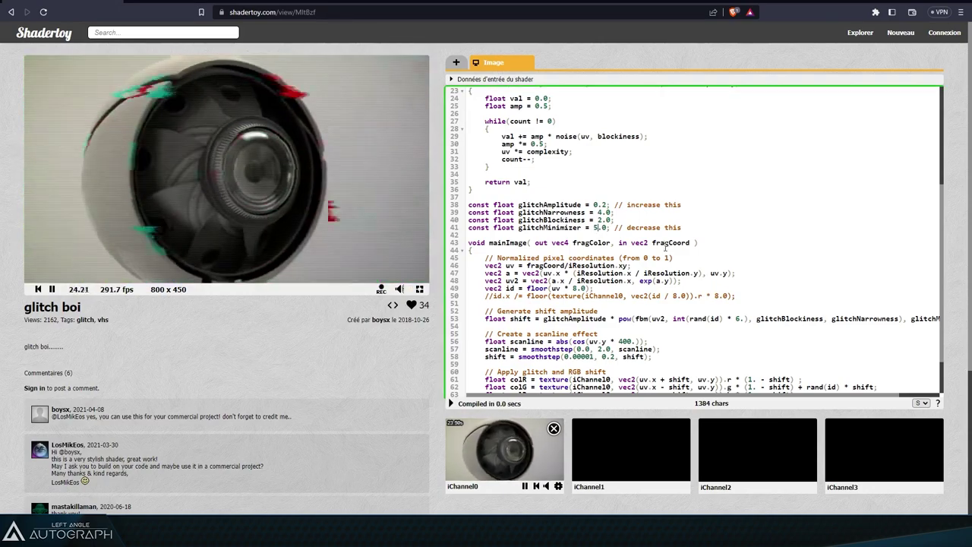
Cut the four glitch constant lines and open blank lines at the top of the code.
{"action": "left_click_drag", "start_coordinate": [687, 235], "coordinate": [452, 211]}
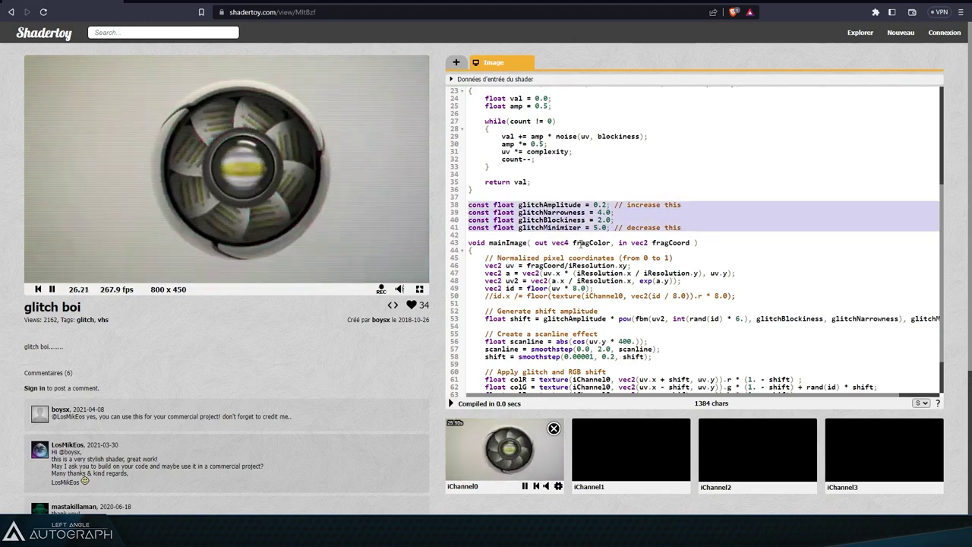
{"action": "key", "text": "ctrl+x"}
{"action": "scroll", "coordinate": [575, 239], "scroll_direction": "up", "scroll_amount": 3}
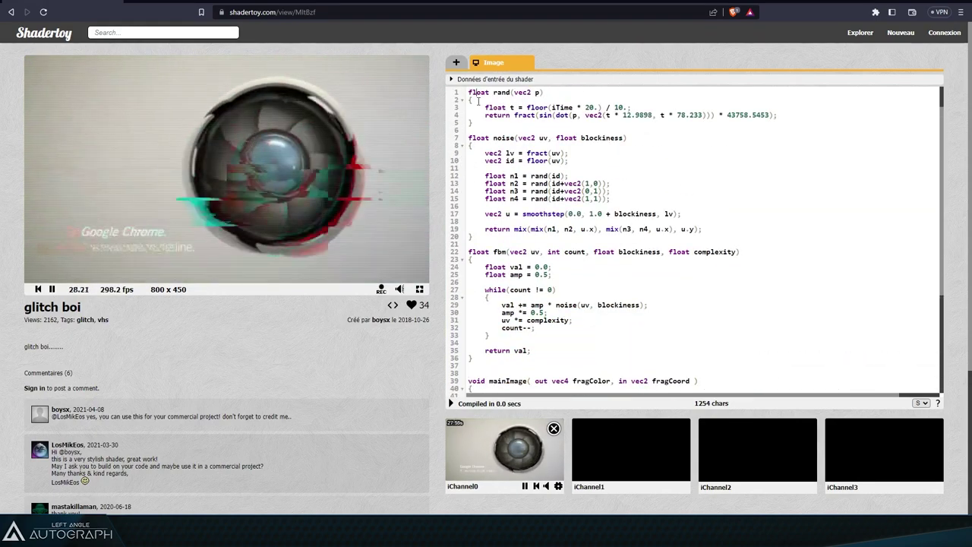
{"action": "key", "text": "Return"}
{"action": "key", "text": "Return"}
Paste the glitch constants at the code's top, then import Scientists_####.exr into a composition.
{"action": "key", "text": "Up"}
{"action": "key", "text": "Up"}
{"action": "key", "text": "ctrl+v"}
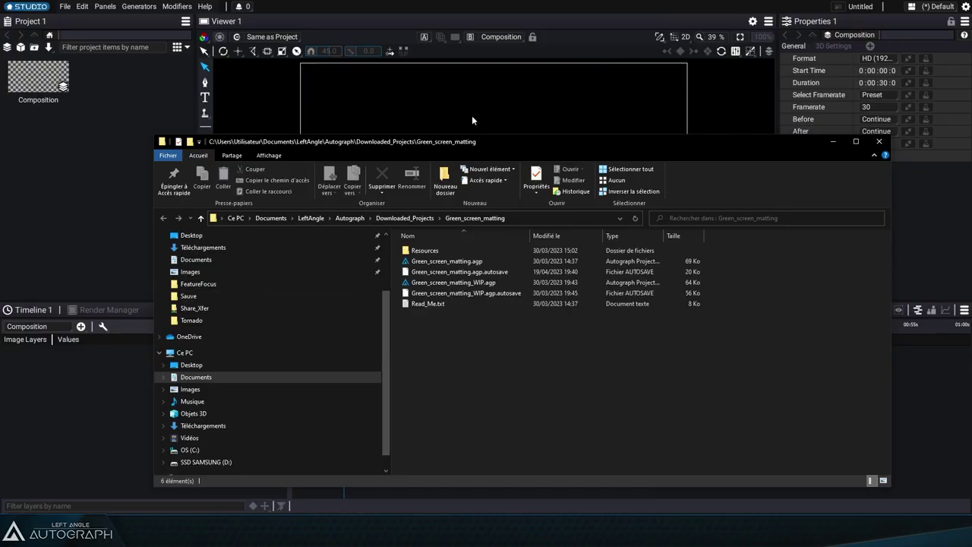
{"action": "left_click", "coordinate": [490, 229]}
{"action": "double_click", "coordinate": [490, 229]}
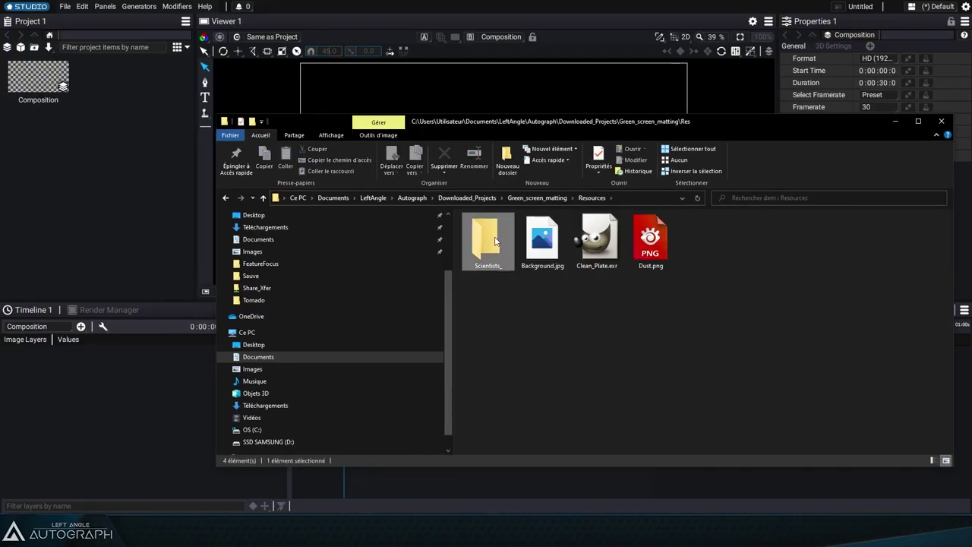
{"action": "left_click_drag", "start_coordinate": [569, 237], "coordinate": [88, 161]}
{"action": "left_click", "coordinate": [30, 80]}
{"action": "key", "text": "Delete"}
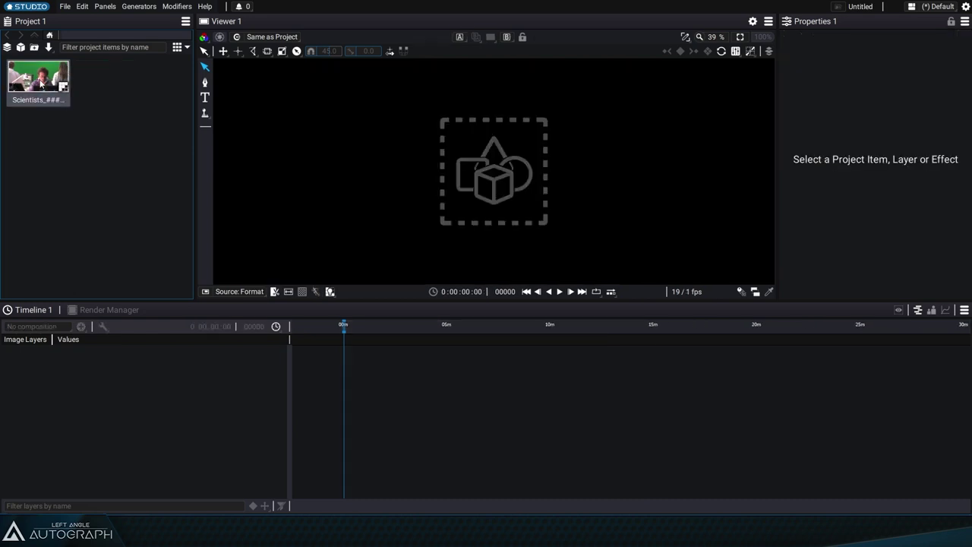
{"action": "key", "text": "ctrl+z"}
Scrub and play the Scientists sequence, widening the properties and viewer areas.
{"action": "left_click_drag", "start_coordinate": [374, 325], "coordinate": [365, 325]}
{"action": "scroll", "coordinate": [351, 362], "scroll_direction": "up", "scroll_amount": 3}
{"action": "left_click_drag", "start_coordinate": [572, 505], "coordinate": [662, 505]}
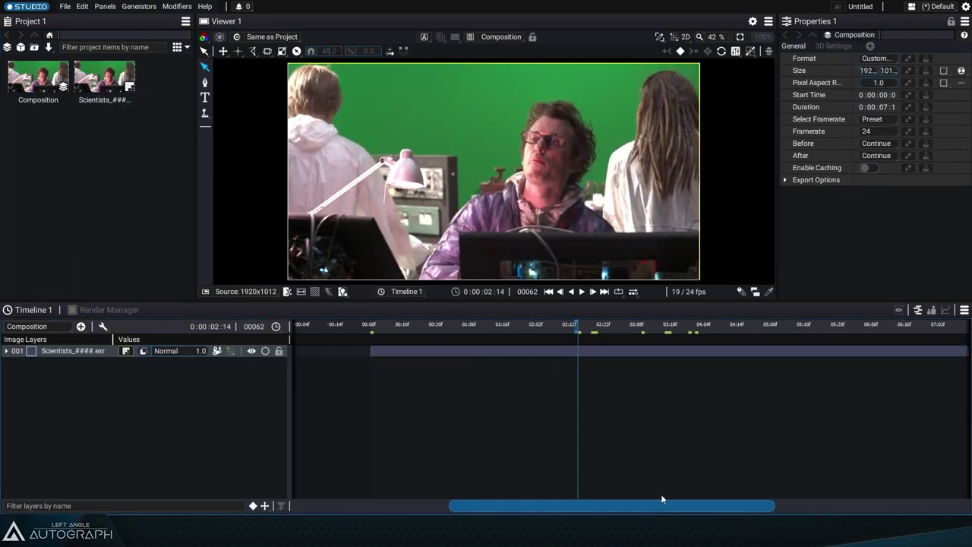
{"action": "left_click", "coordinate": [445, 325]}
{"action": "key", "text": "space"}
{"action": "scroll", "coordinate": [592, 339], "scroll_direction": "down", "scroll_amount": 4}
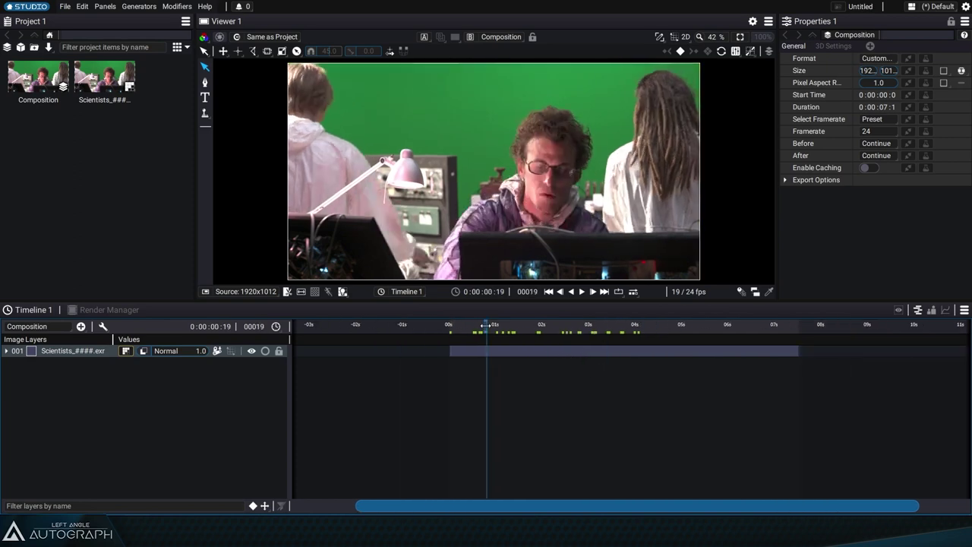
{"action": "left_click_drag", "start_coordinate": [684, 332], "coordinate": [593, 335]}
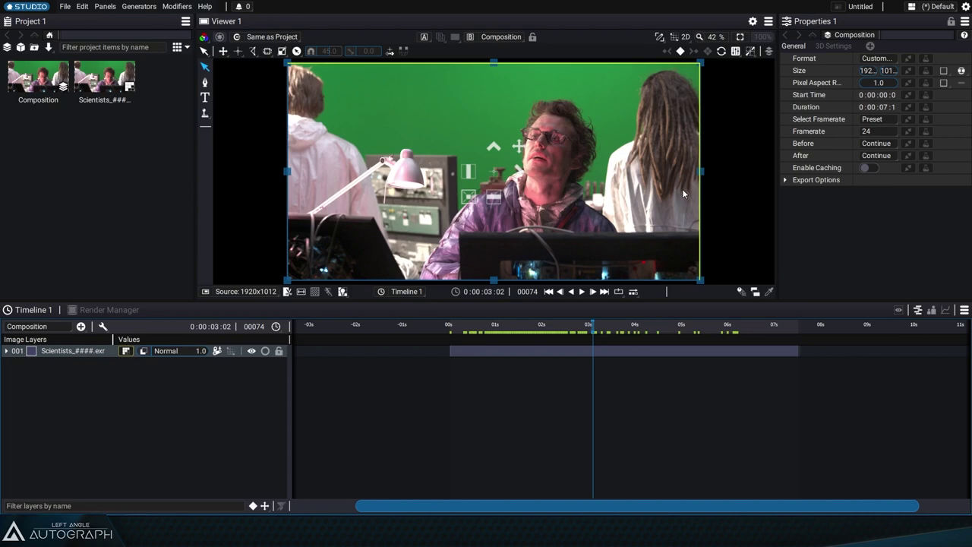
{"action": "left_click_drag", "start_coordinate": [778, 110], "coordinate": [657, 114]}
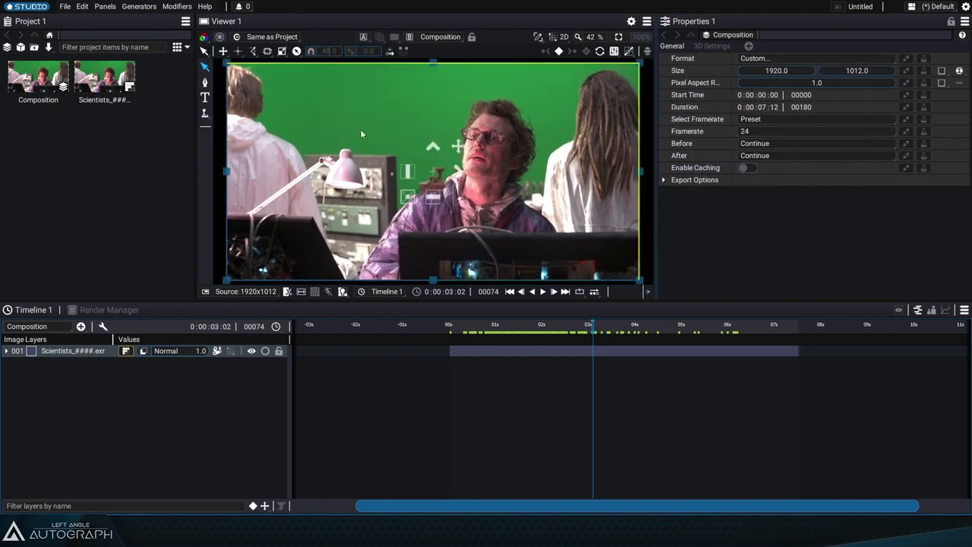
{"action": "left_click_drag", "start_coordinate": [190, 137], "coordinate": [117, 133]}
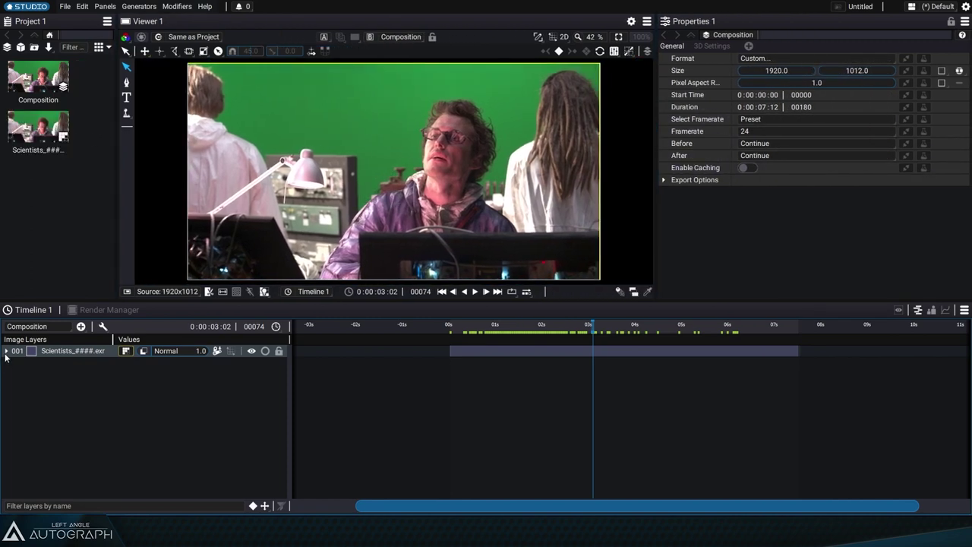
Add a Shadertoy modifier to the Scientists_####.exr layer and inspect its default pass-through code.
{"action": "left_click", "coordinate": [6, 351]}
{"action": "left_click", "coordinate": [145, 366]}
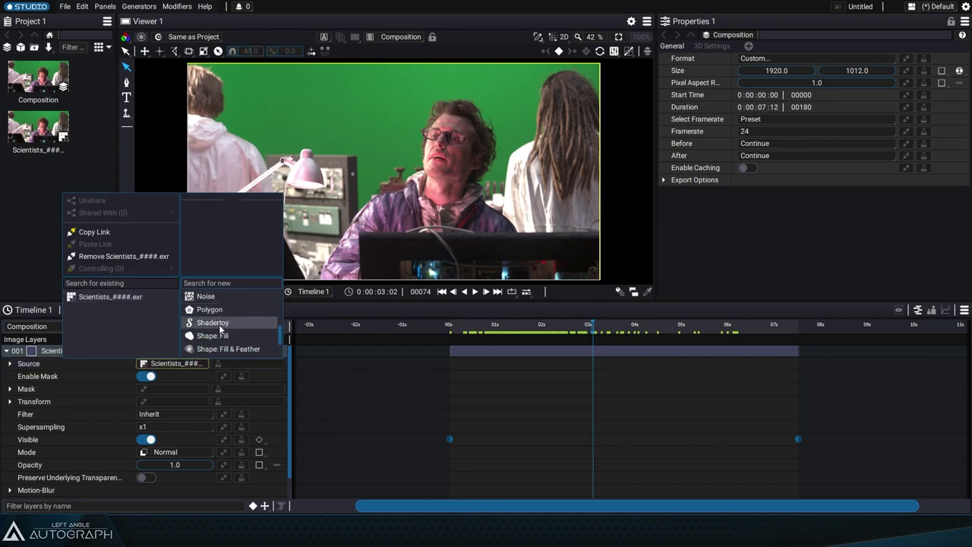
{"action": "key", "text": "Escape"}
{"action": "left_click", "coordinate": [242, 362]}
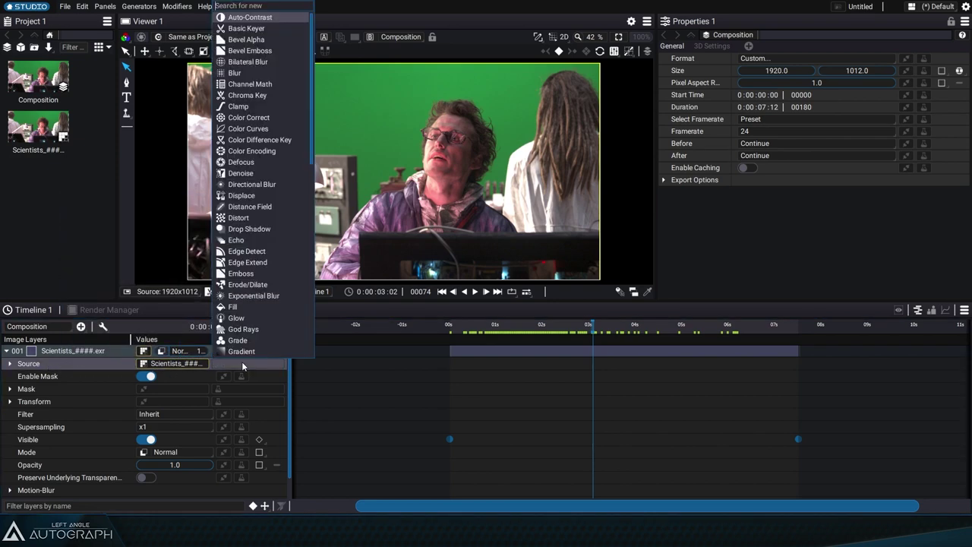
{"action": "scroll", "coordinate": [274, 167], "scroll_direction": "down", "scroll_amount": 6}
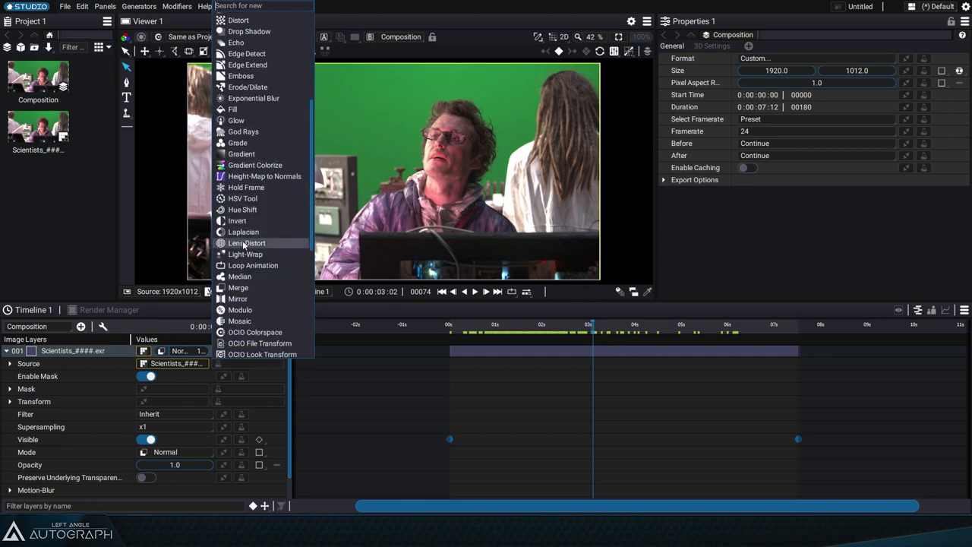
{"action": "scroll", "coordinate": [243, 274], "scroll_direction": "down", "scroll_amount": 6}
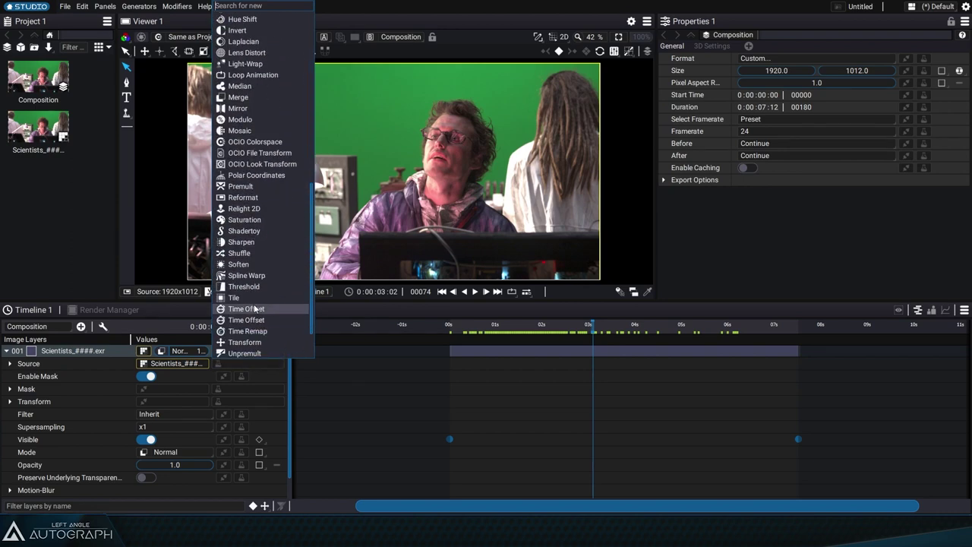
{"action": "left_click", "coordinate": [259, 227]}
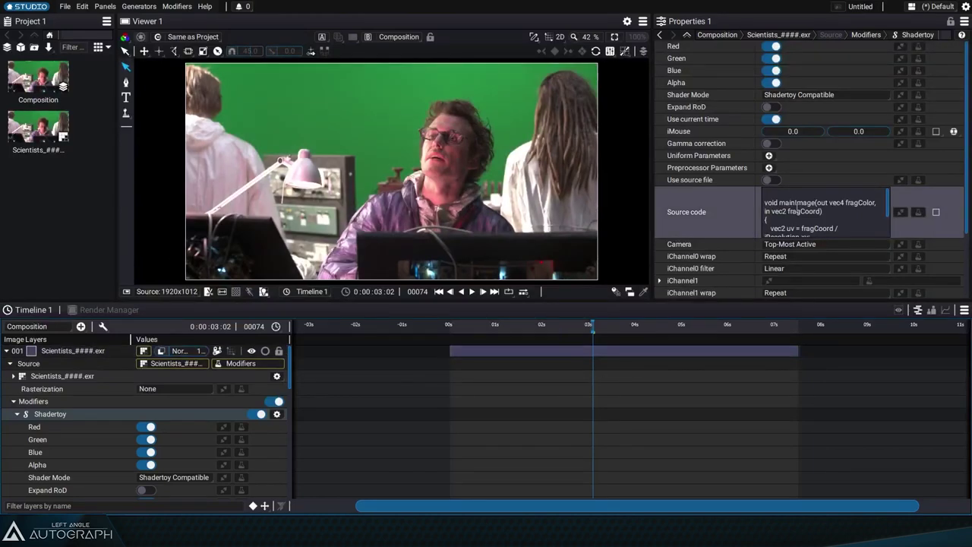
{"action": "left_click_drag", "start_coordinate": [652, 191], "coordinate": [584, 190]}
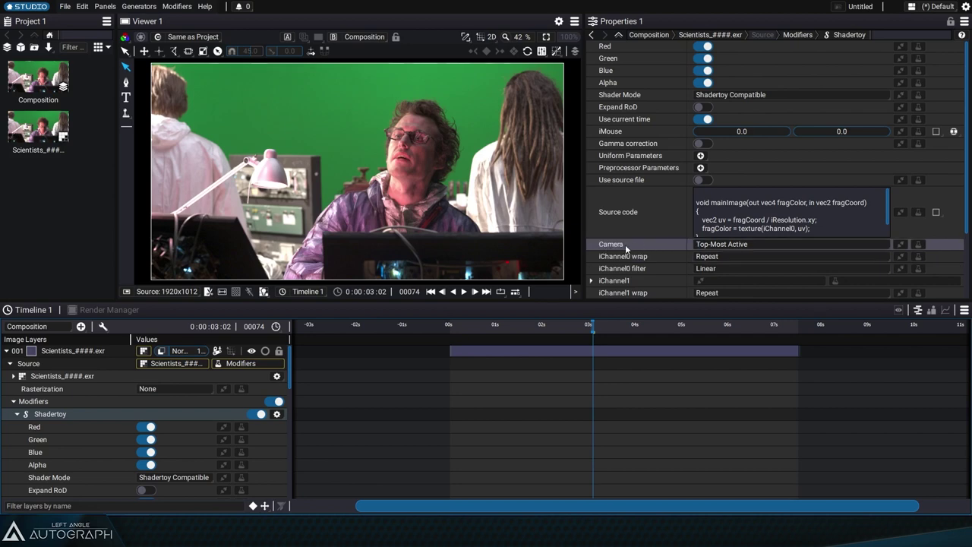
{"action": "left_click_drag", "start_coordinate": [593, 327], "coordinate": [623, 329]}
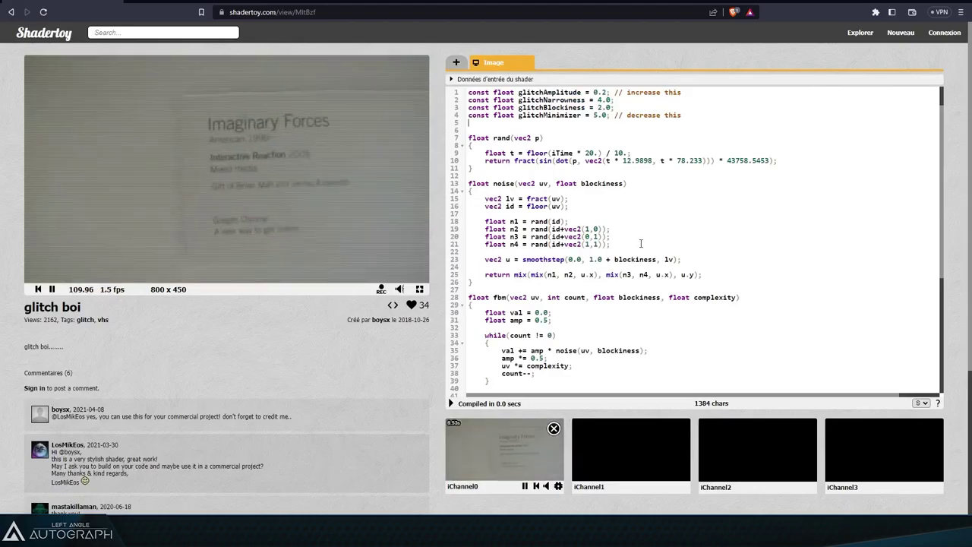
Replace the modifier's default Source code with the pasted shader and scrub to preview the scanlines.
{"action": "left_click", "coordinate": [640, 244]}
{"action": "key", "text": "ctrl+a"}
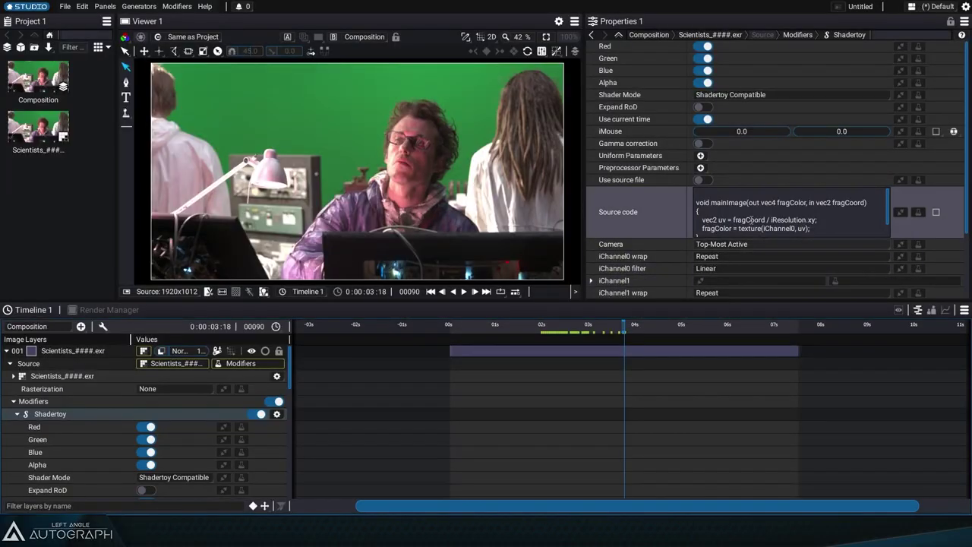
{"action": "left_click", "coordinate": [750, 220]}
{"action": "key", "text": "ctrl+a"}
{"action": "key", "text": "ctrl+v"}
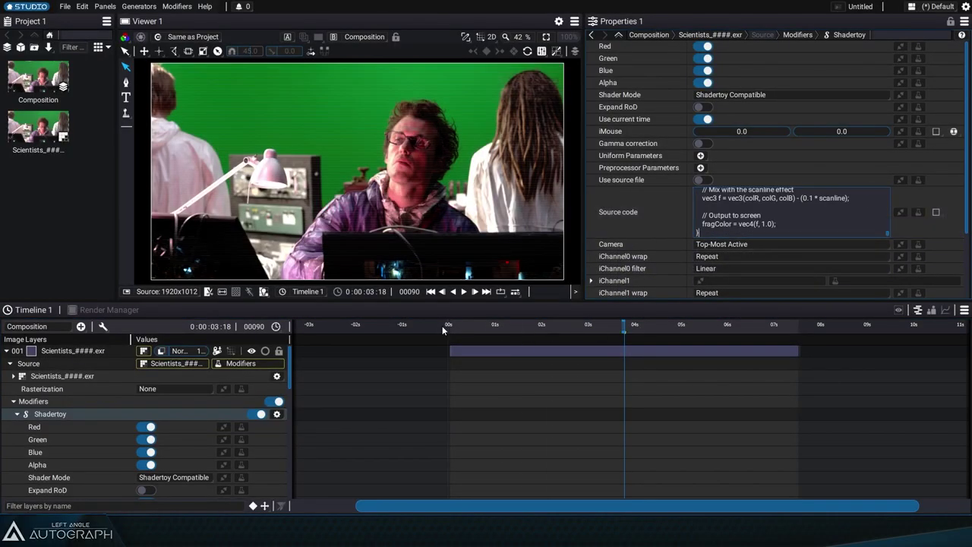
{"action": "left_click_drag", "start_coordinate": [448, 328], "coordinate": [554, 326]}
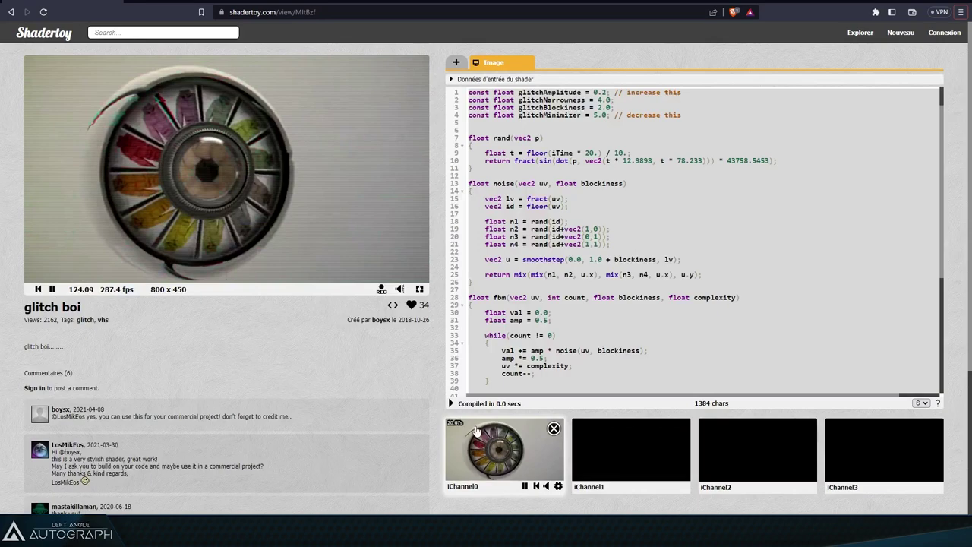
Set the glitch boi shader's iChannel0 input to the 1961 Commercial video.
{"action": "left_click", "coordinate": [507, 447]}
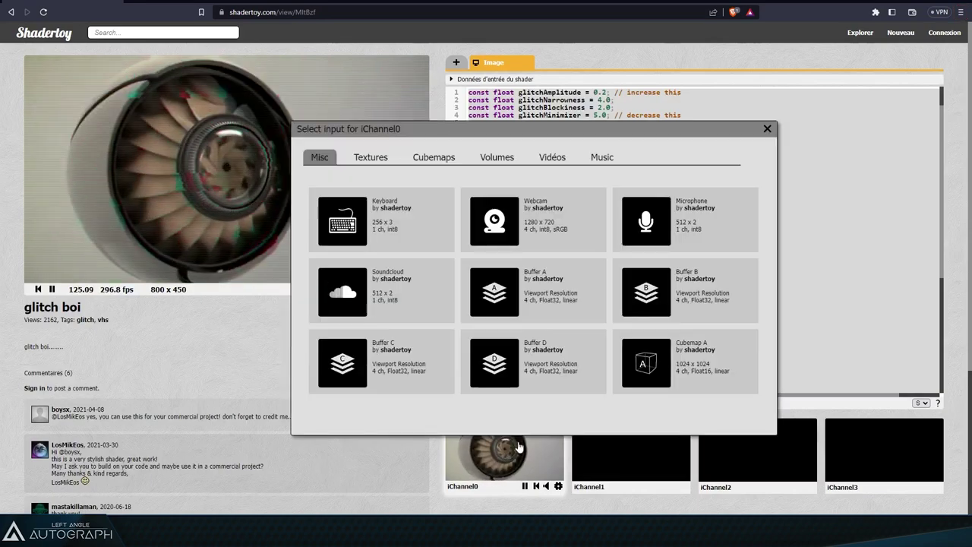
{"action": "left_click", "coordinate": [517, 158]}
{"action": "left_click", "coordinate": [553, 157]}
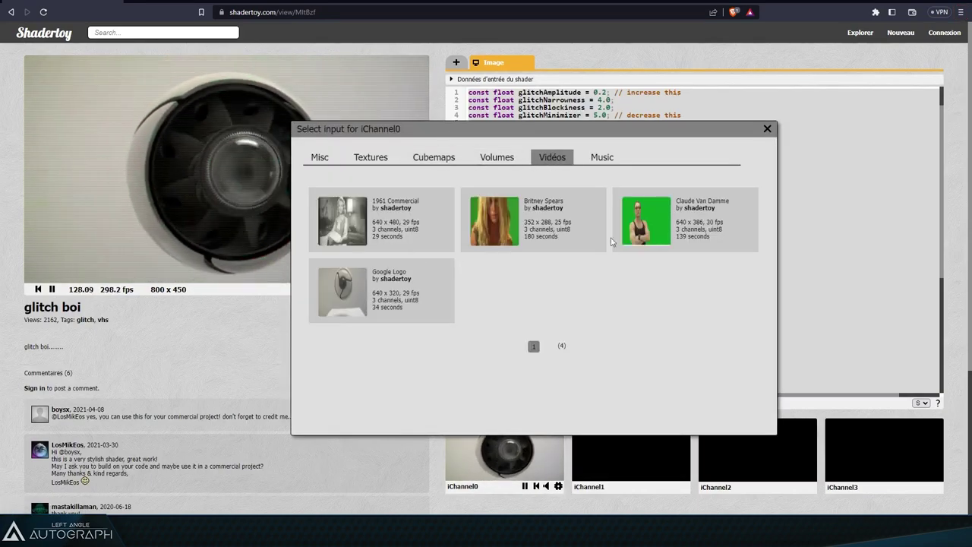
{"action": "left_click", "coordinate": [527, 219]}
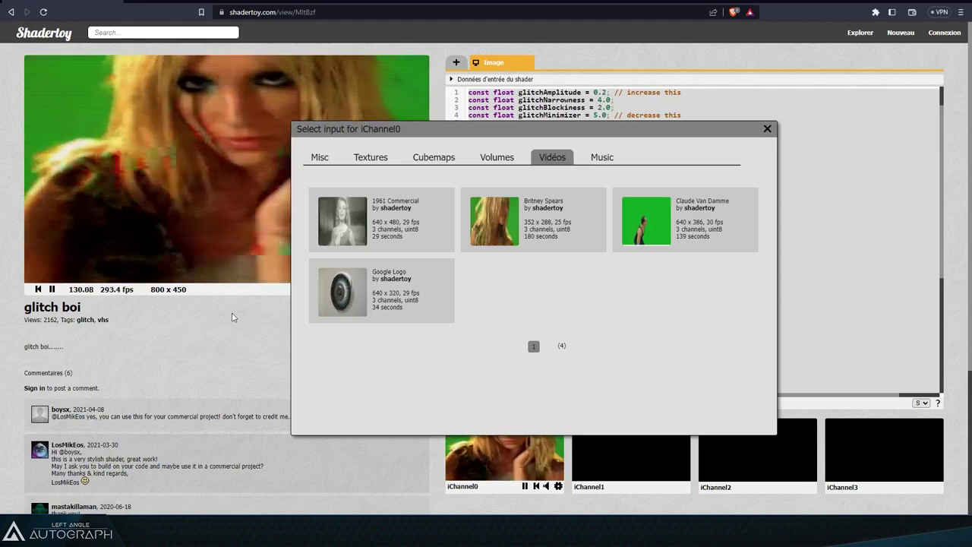
{"action": "left_click", "coordinate": [360, 240]}
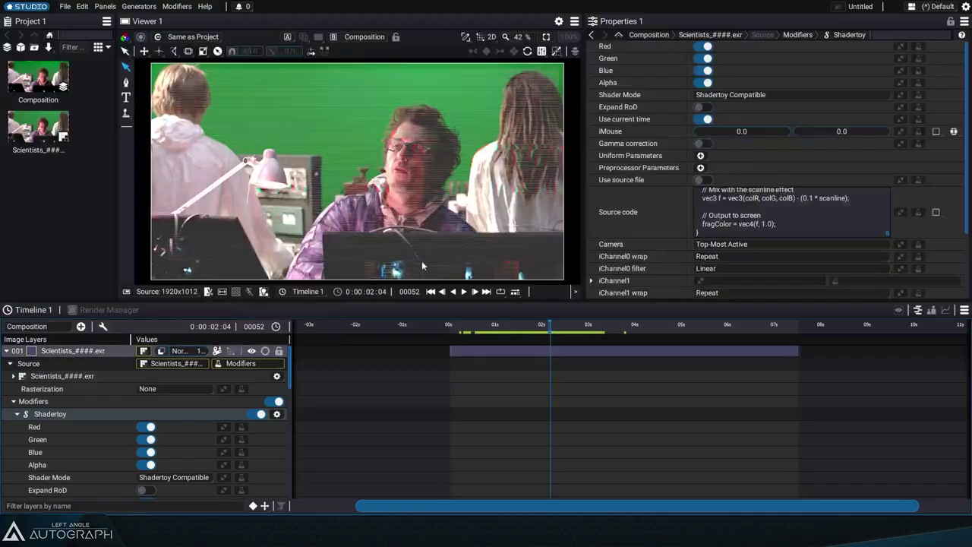
Change glitchMinimizer to 1.0 and play the footage to watch the heavy glitching.
{"action": "left_click_drag", "start_coordinate": [485, 330], "coordinate": [520, 329]}
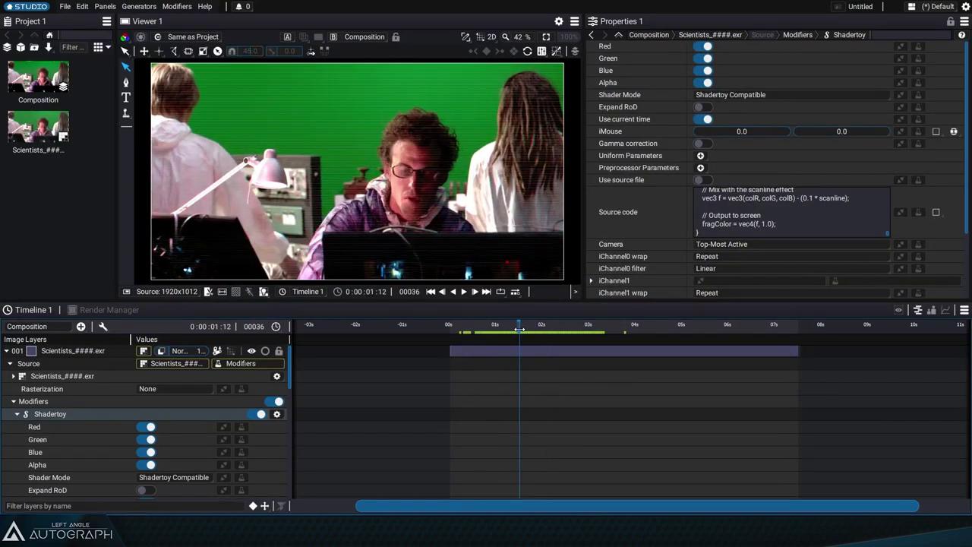
{"action": "left_click_drag", "start_coordinate": [889, 231], "coordinate": [880, 185]}
{"action": "left_click", "coordinate": [788, 220]}
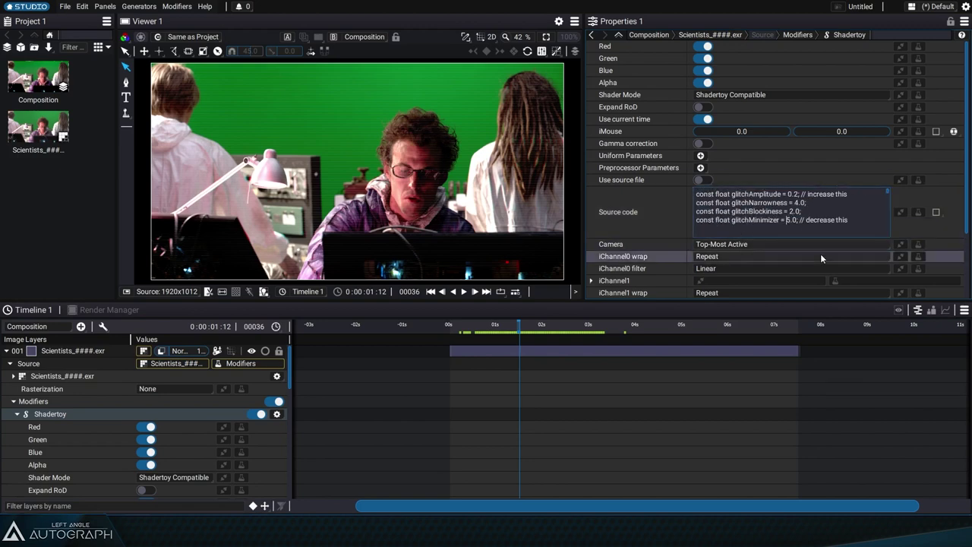
{"action": "key", "text": "Delete"}
{"action": "type", "text": "1"}
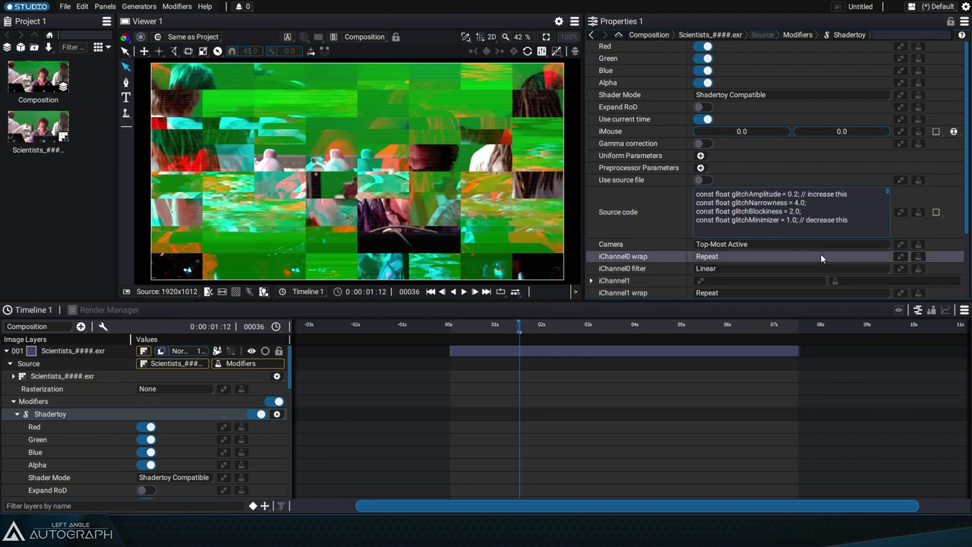
{"action": "left_click", "coordinate": [459, 325]}
{"action": "key", "text": "space"}
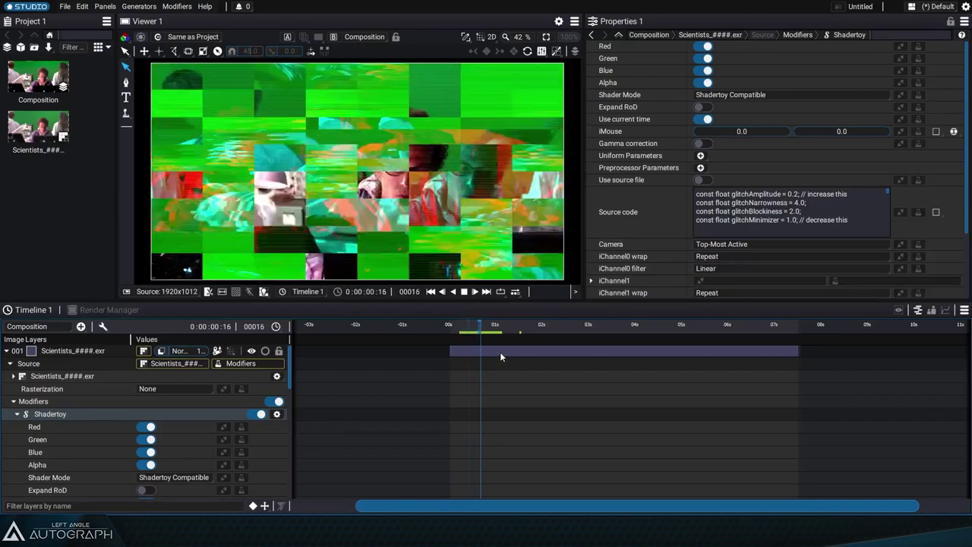
Replay from around frame 16, stop, and set glitchMinimizer back to 5.0.
{"action": "left_click", "coordinate": [481, 327]}
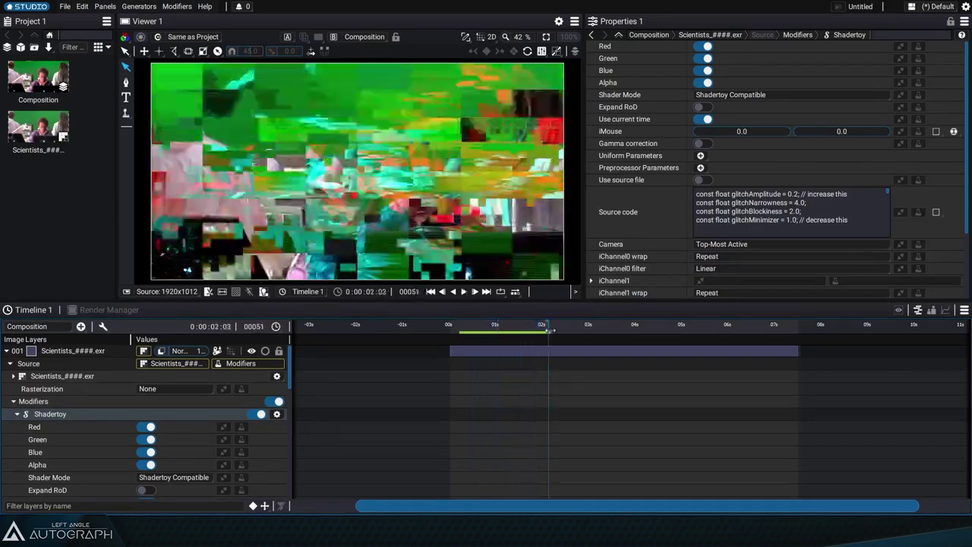
{"action": "left_click", "coordinate": [480, 328]}
{"action": "key", "text": "space"}
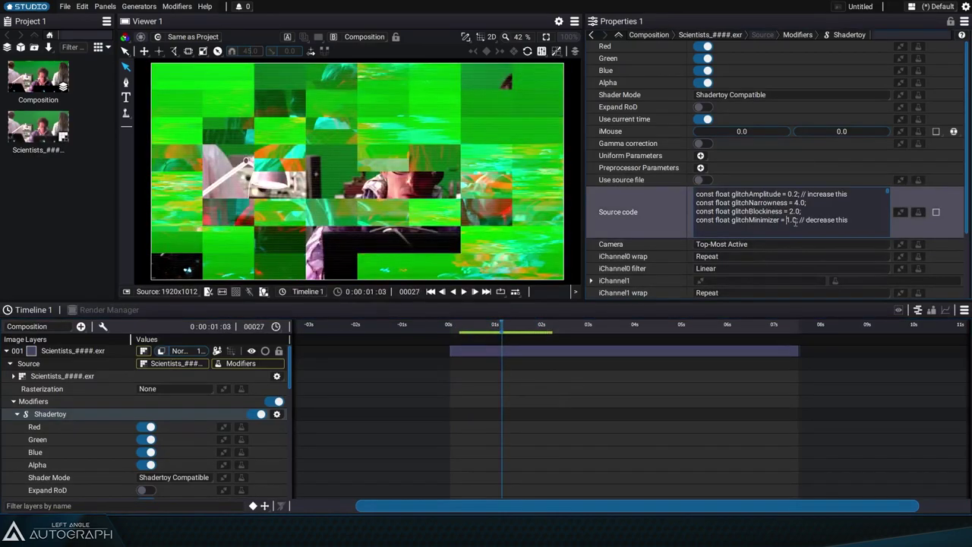
{"action": "type", "text": "5"}
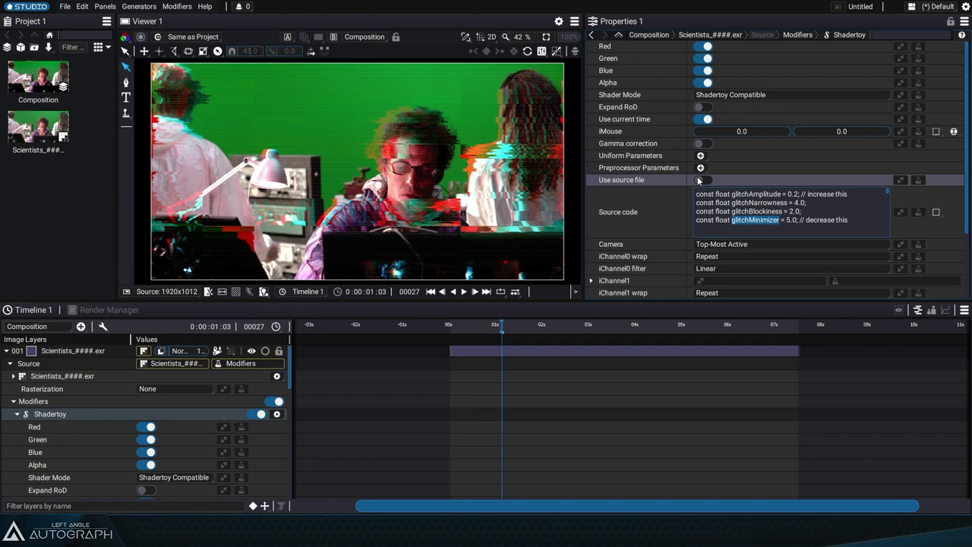
Add a Float uniform parameter named glitchMinimizer with value 2.0.
{"action": "left_click", "coordinate": [697, 155]}
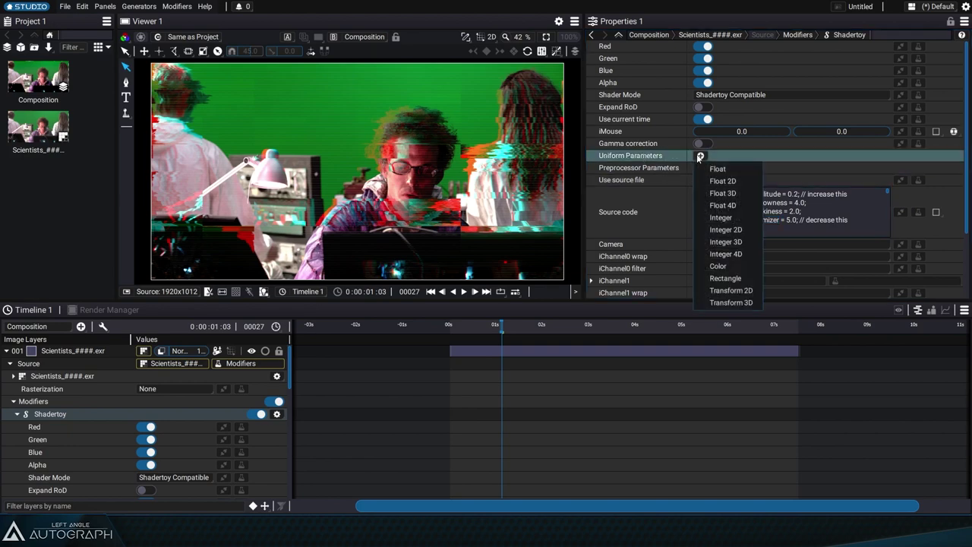
{"action": "left_click", "coordinate": [734, 168]}
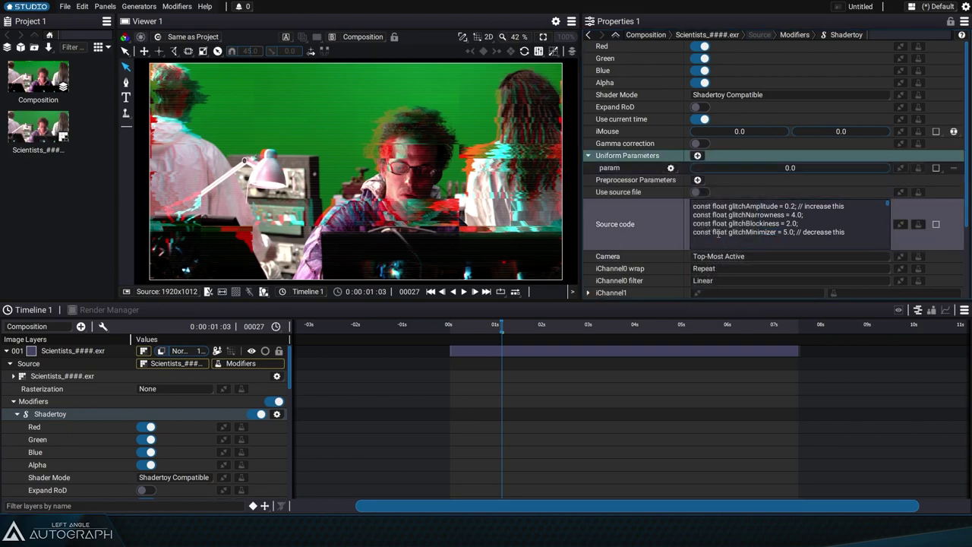
{"action": "double_click", "coordinate": [623, 168]}
{"action": "type", "text": "glitchMinimizer"}
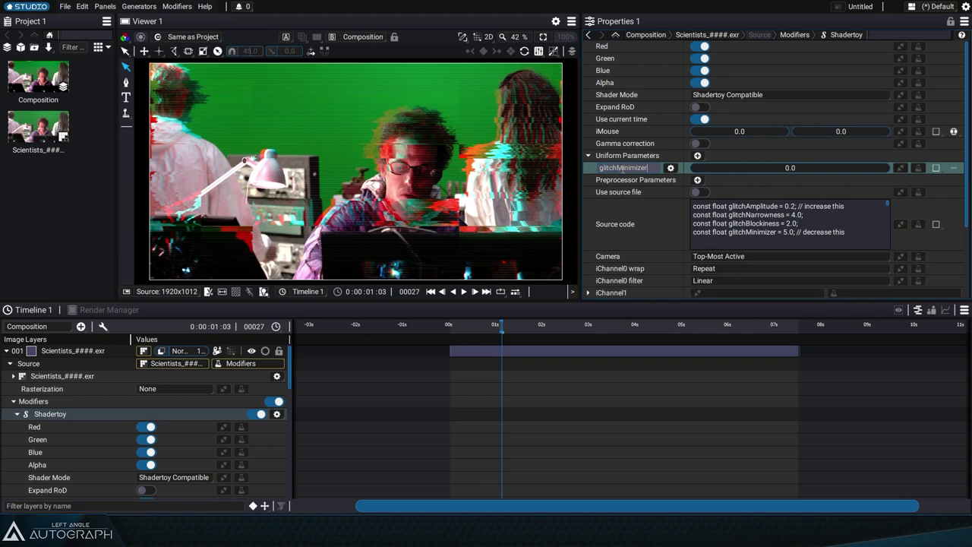
{"action": "key", "text": "Return"}
{"action": "double_click", "coordinate": [779, 168]}
{"action": "type", "text": "2"}
{"action": "key", "text": "Return"}
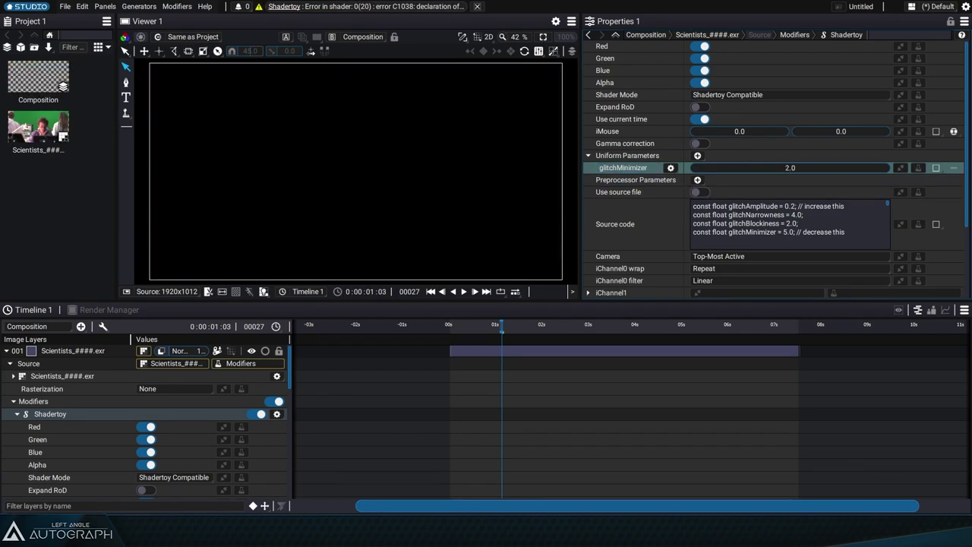
Delete the duplicate glitchMinimizer const line, then drag the value through 4.0 and 6.0 to 3.0.
{"action": "left_click", "coordinate": [408, 7]}
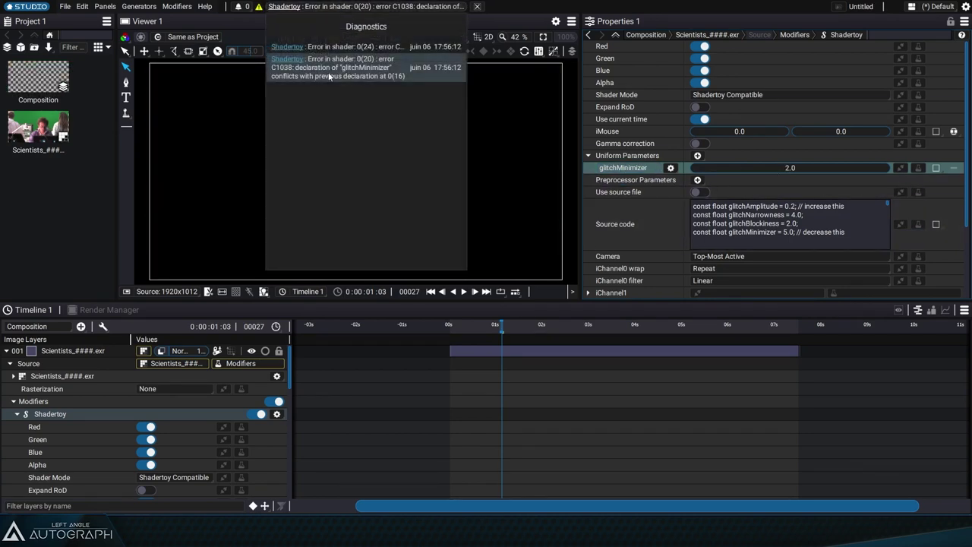
{"action": "left_click", "coordinate": [785, 234]}
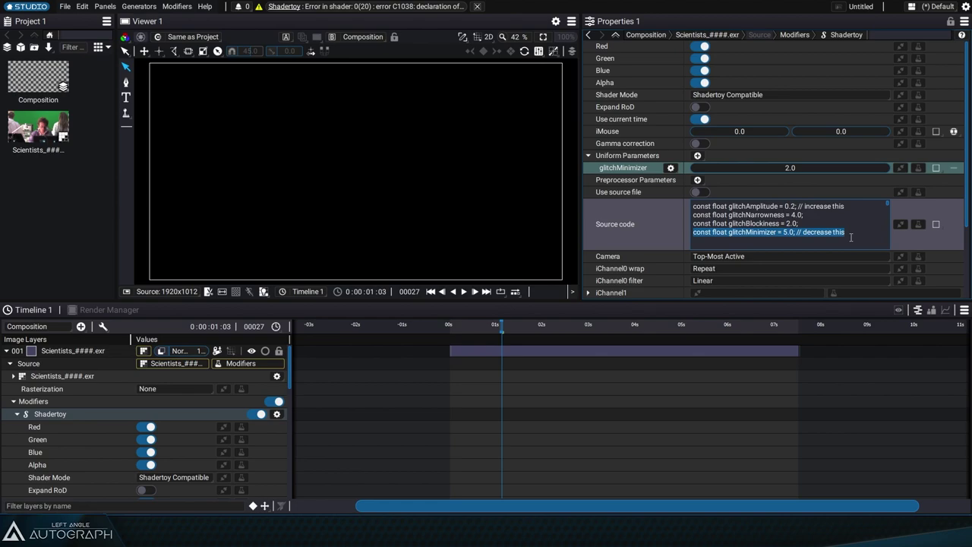
{"action": "key", "text": "BackSpace"}
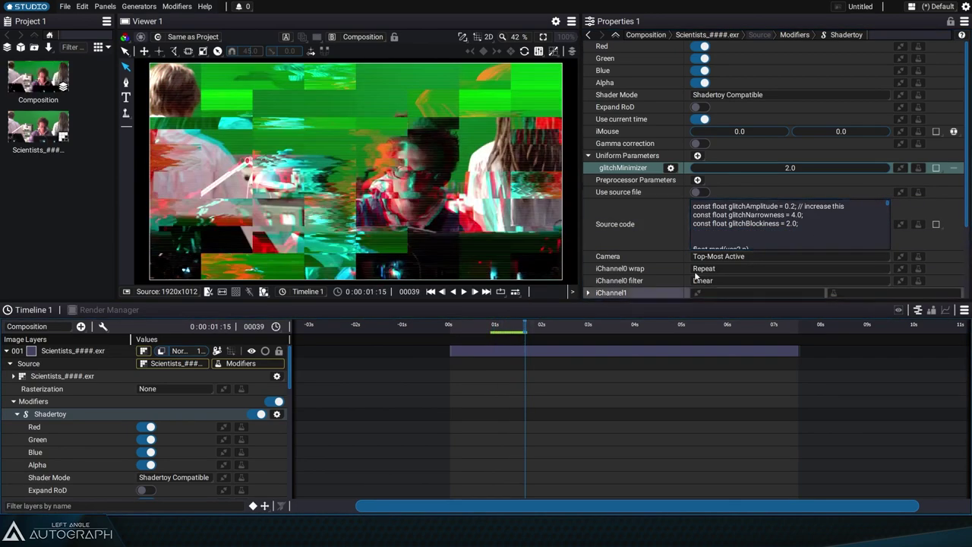
{"action": "left_click_drag", "start_coordinate": [798, 171], "coordinate": [836, 170]}
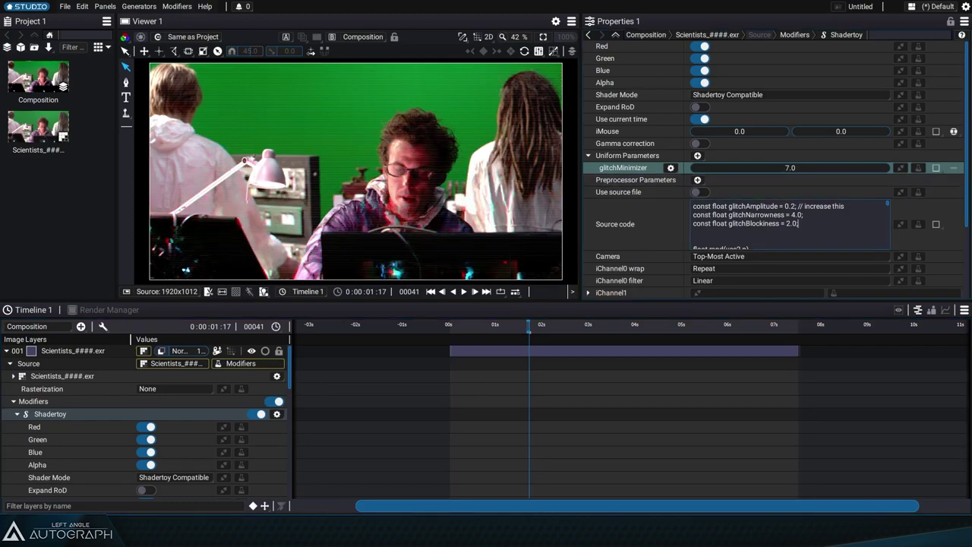
{"action": "left_click_drag", "start_coordinate": [790, 168], "coordinate": [828, 168]}
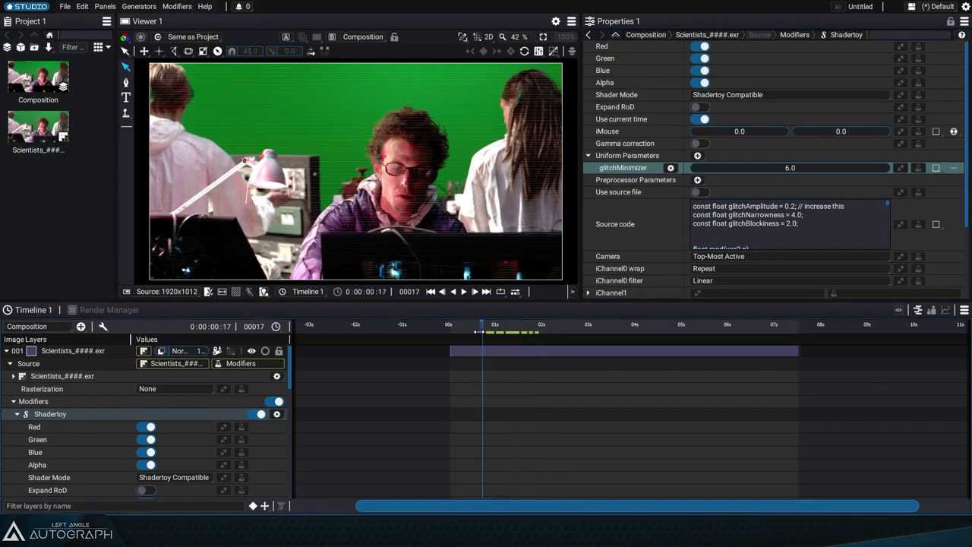
{"action": "mouse_move", "coordinate": [788, 168]}
{"action": "left_mouse_down"}
{"action": "mouse_move", "coordinate": [760, 168]}
{"action": "mouse_move", "coordinate": [771, 168]}
{"action": "left_mouse_up"}
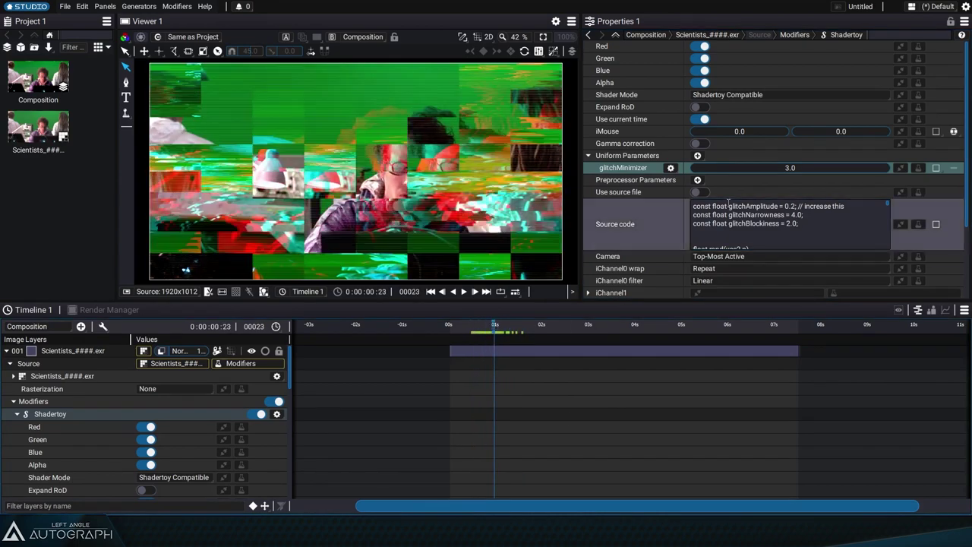
Create a custom CTRL tab in the composition's properties and add an Image parameter to it.
{"action": "left_click", "coordinate": [7, 351]}
{"action": "left_click", "coordinate": [33, 76]}
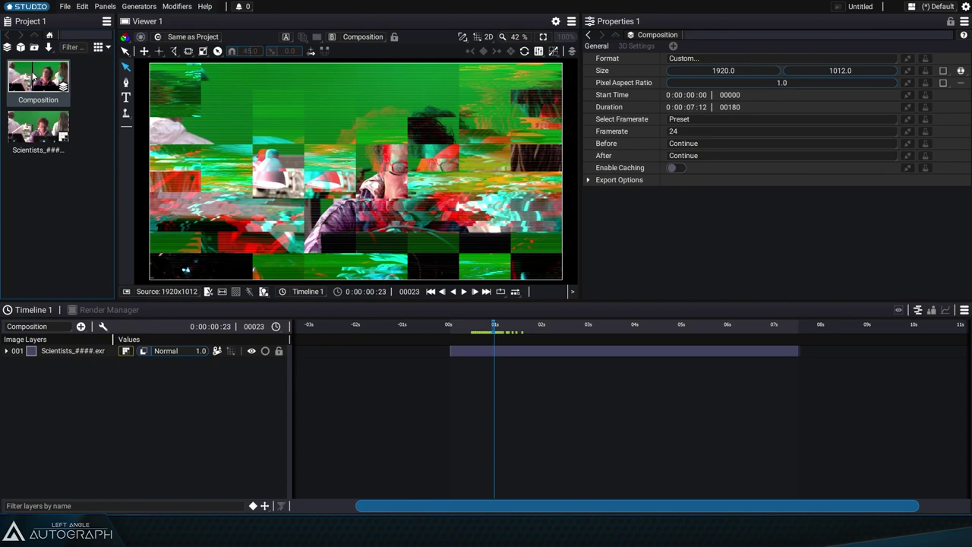
{"action": "left_click", "coordinate": [673, 46]}
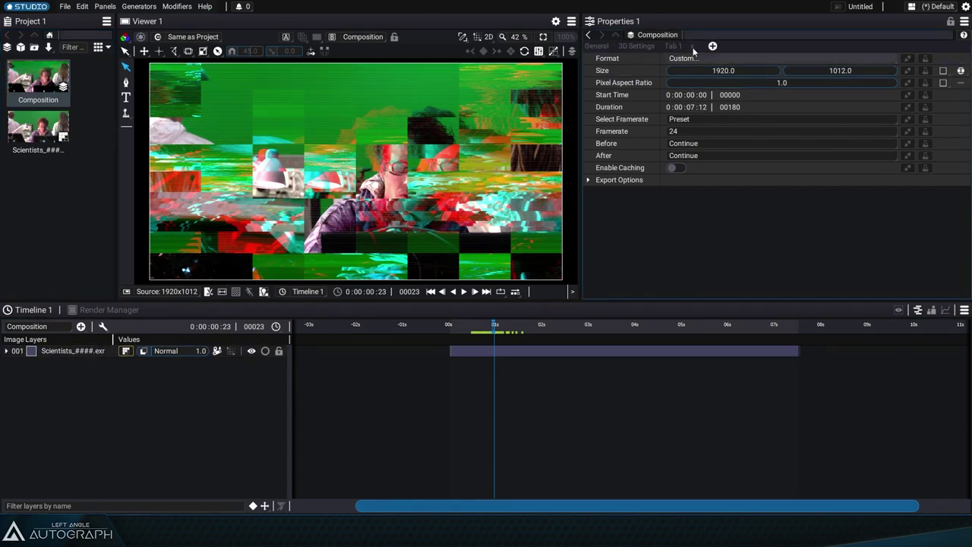
{"action": "double_click", "coordinate": [675, 46]}
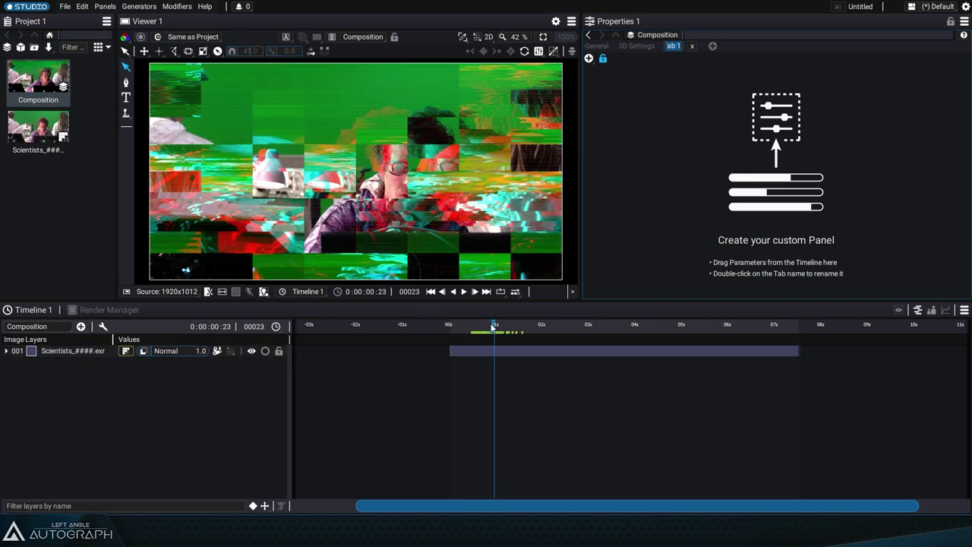
{"action": "type", "text": "CTRL"}
{"action": "left_click_drag", "start_coordinate": [581, 132], "coordinate": [578, 135]}
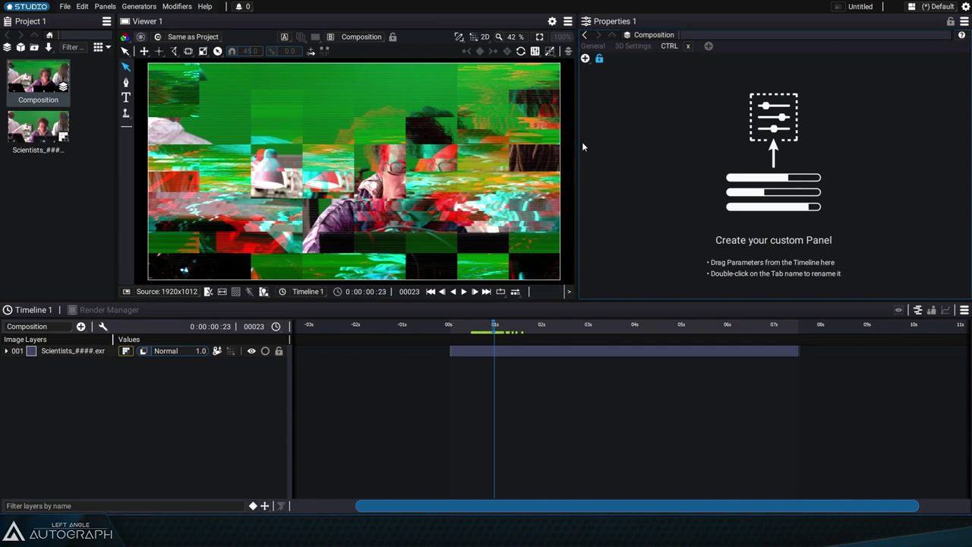
{"action": "left_click", "coordinate": [585, 59]}
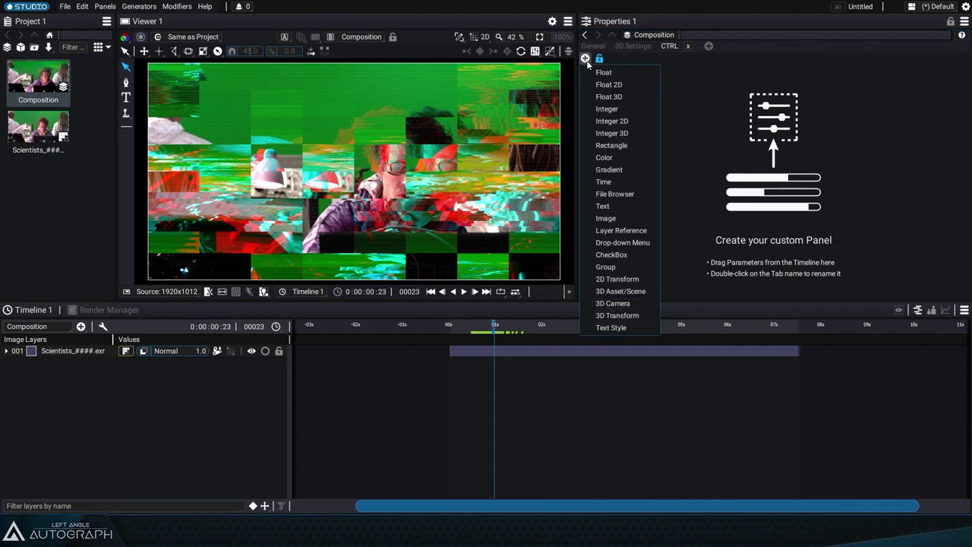
{"action": "left_click", "coordinate": [635, 218]}
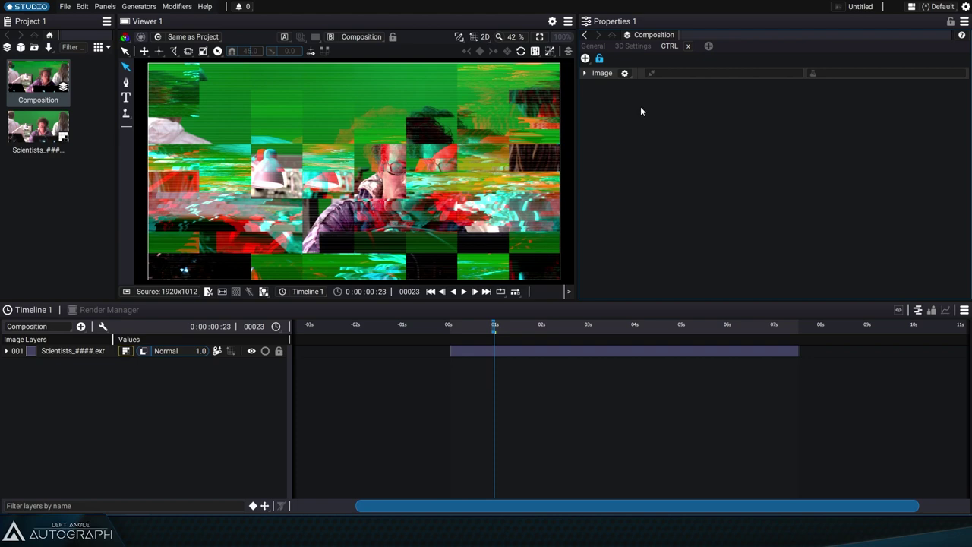
Enable Is Modifier Source in the Image parameter's settings.
{"action": "left_click", "coordinate": [584, 73]}
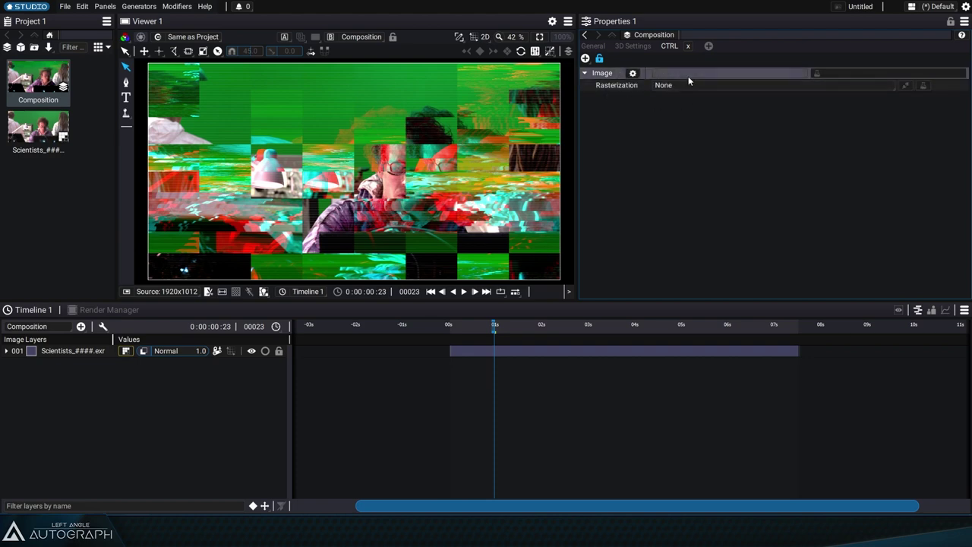
{"action": "left_click", "coordinate": [633, 73]}
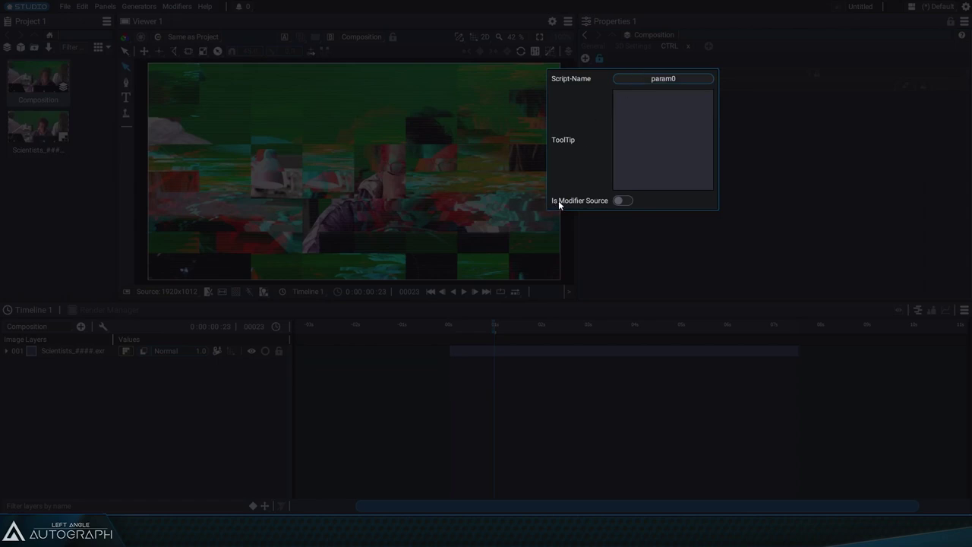
{"action": "left_click", "coordinate": [622, 202]}
{"action": "left_click", "coordinate": [830, 200]}
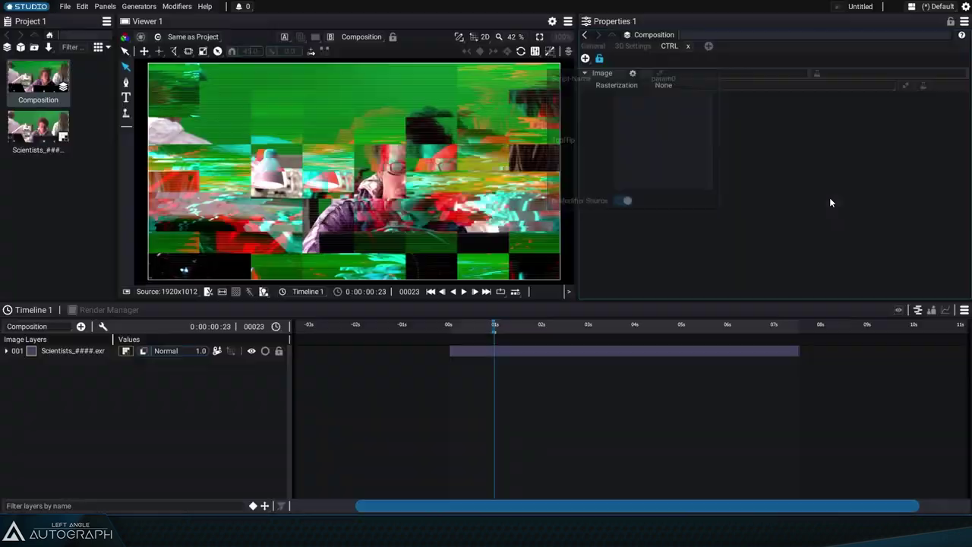
Copy a link to the Image parameter and paste it into layer 001's Source.
{"action": "left_click", "coordinate": [694, 72]}
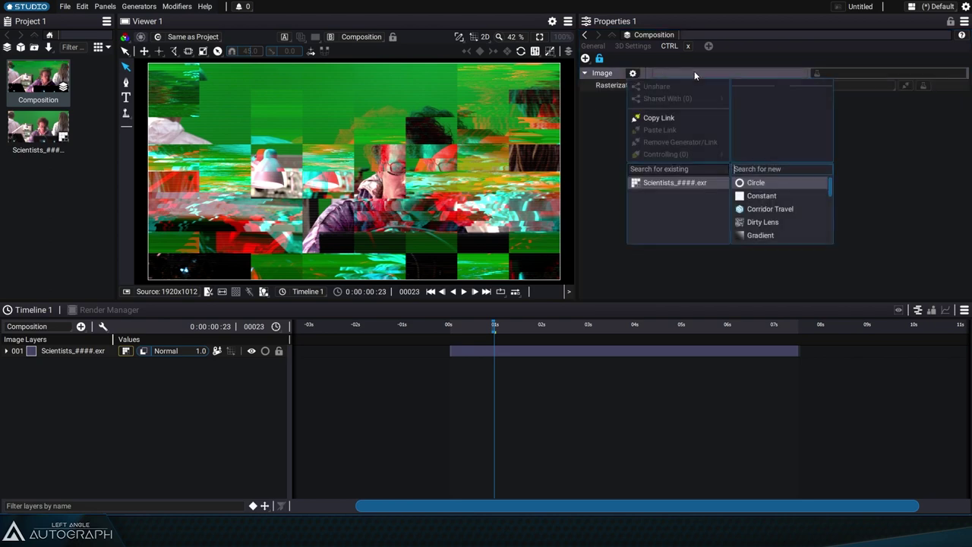
{"action": "left_click", "coordinate": [659, 117]}
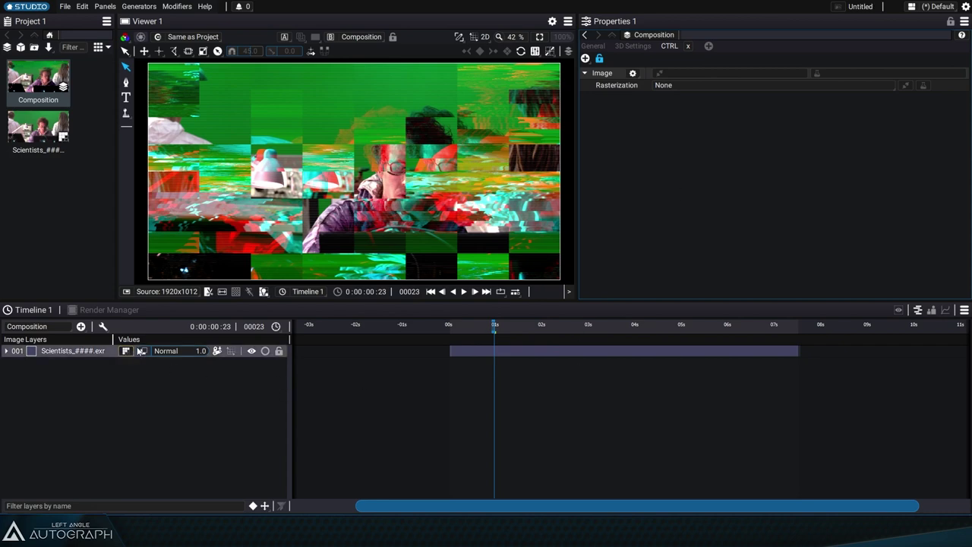
{"action": "left_click", "coordinate": [6, 351]}
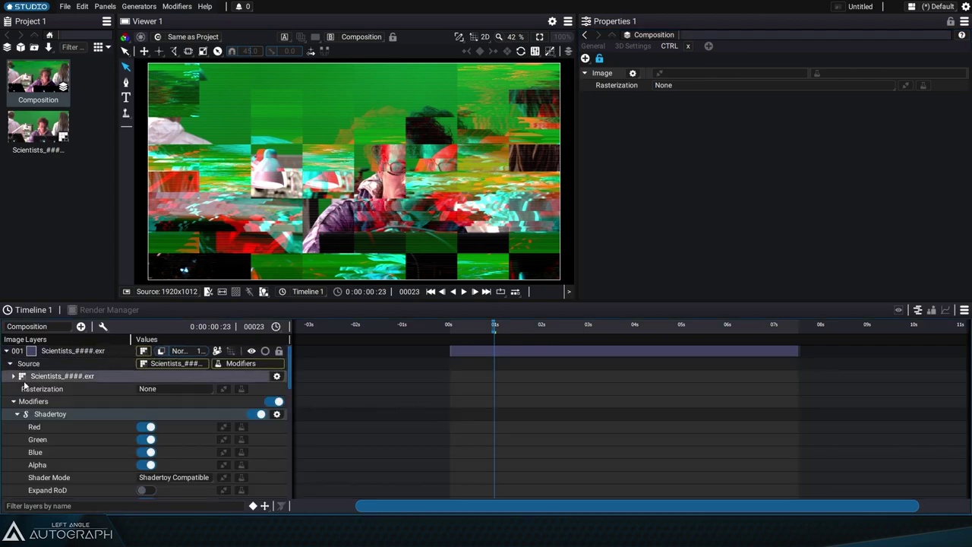
{"action": "left_click", "coordinate": [174, 364]}
{"action": "left_click", "coordinate": [111, 245]}
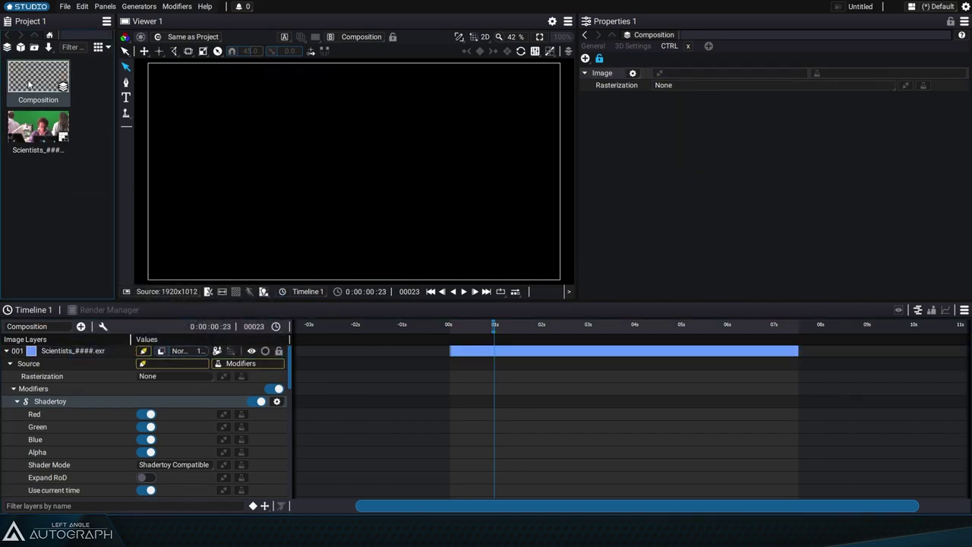
Test with Scientists footage in Image, preview frames 16–20, then remove the footage.
{"action": "left_click", "coordinate": [65, 136]}
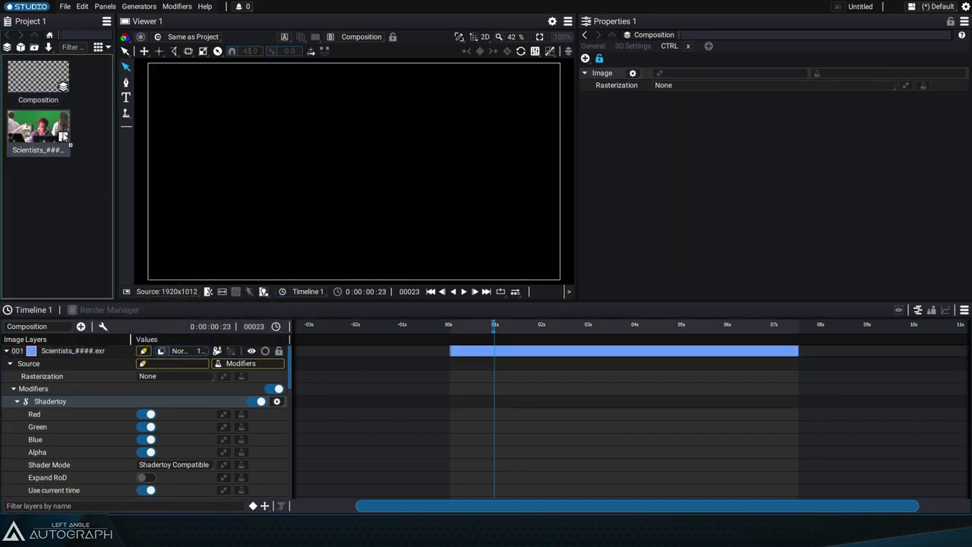
{"action": "left_click_drag", "start_coordinate": [64, 137], "coordinate": [700, 77]}
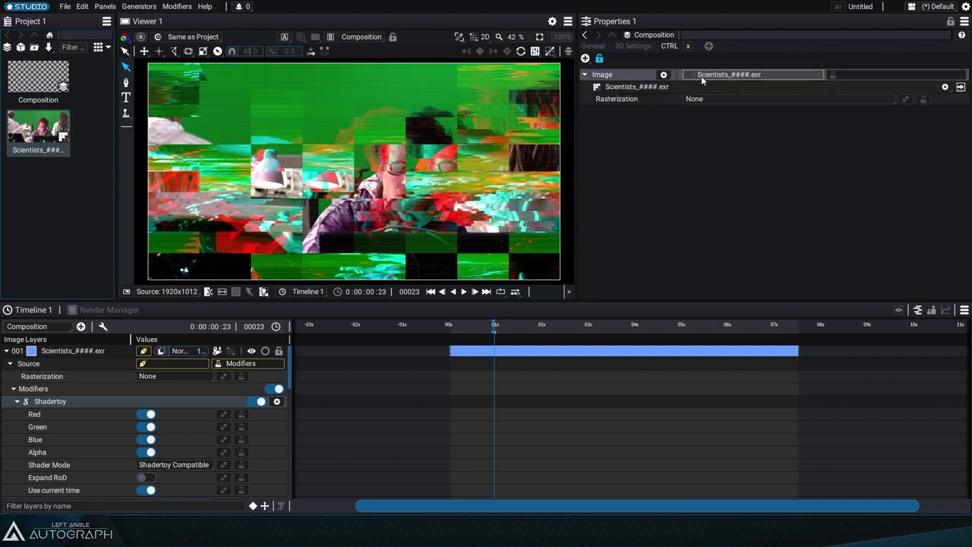
{"action": "left_click", "coordinate": [480, 327]}
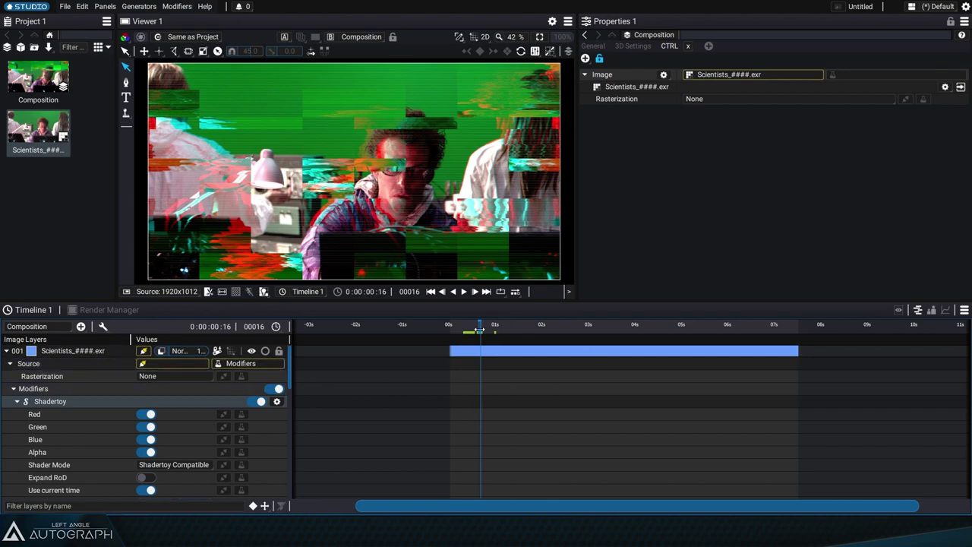
{"action": "left_click_drag", "start_coordinate": [479, 329], "coordinate": [488, 329]}
{"action": "left_click", "coordinate": [735, 74]}
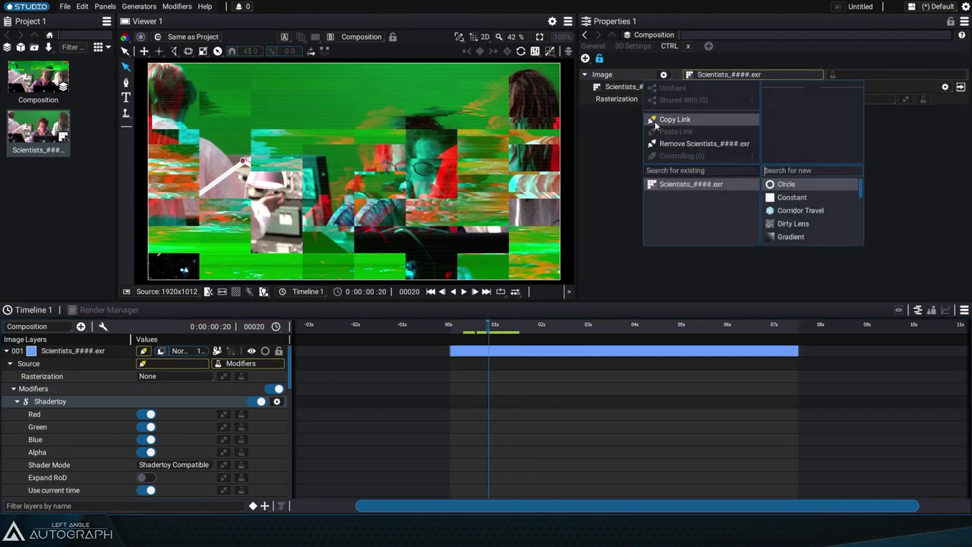
{"action": "left_click", "coordinate": [698, 145]}
Publish the shader's glitchMinimizer uniform to the custom panel and rename it Glitchs.
{"action": "left_click", "coordinate": [501, 325]}
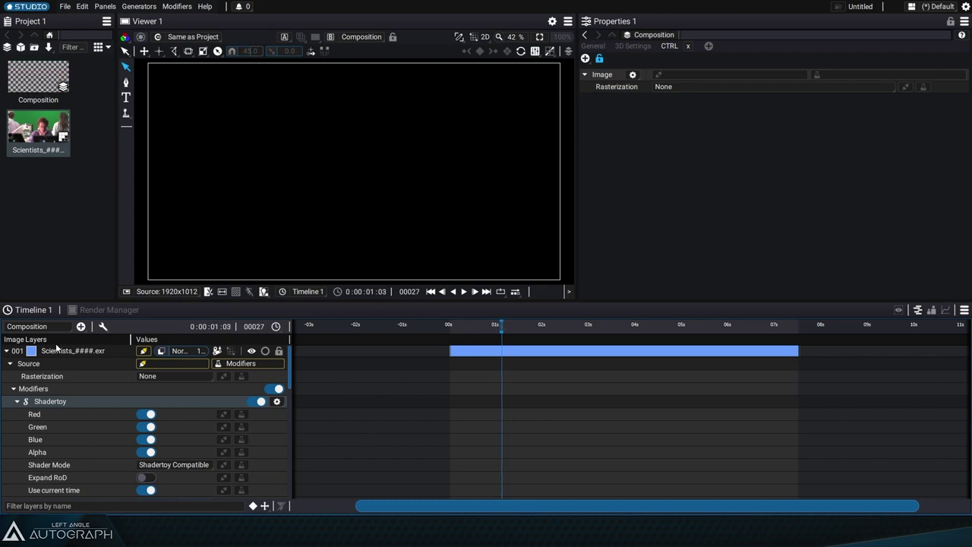
{"action": "scroll", "coordinate": [22, 406], "scroll_direction": "down", "scroll_amount": 5}
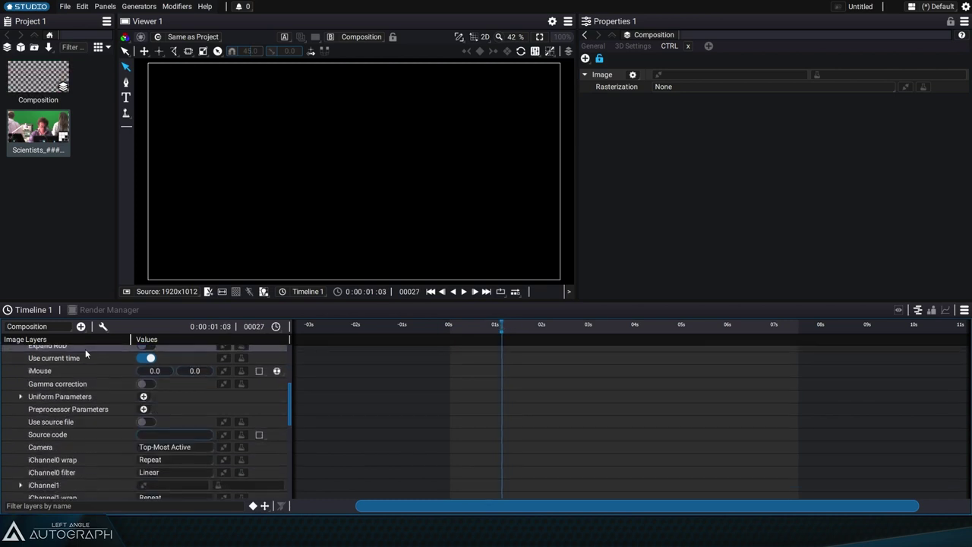
{"action": "left_click", "coordinate": [21, 396]}
{"action": "left_click", "coordinate": [51, 409]}
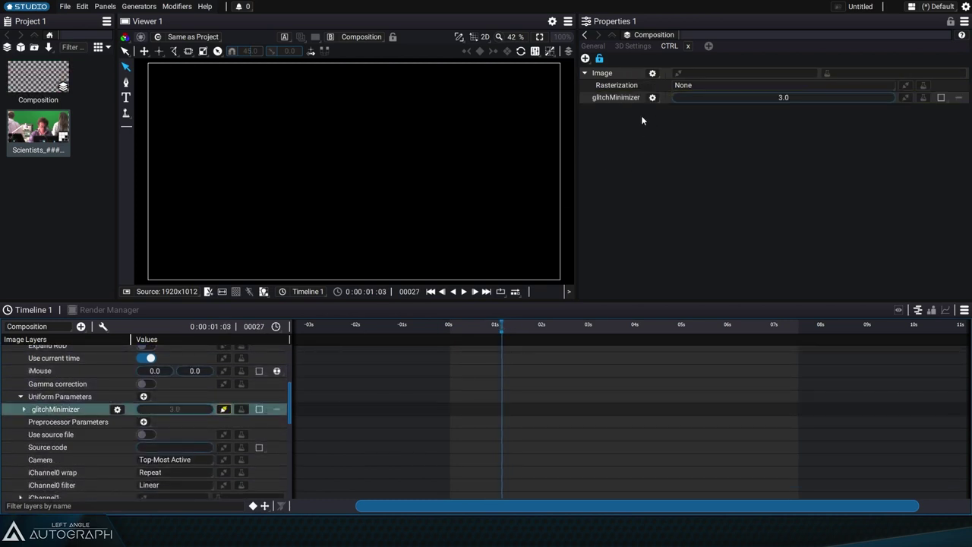
{"action": "double_click", "coordinate": [617, 98]}
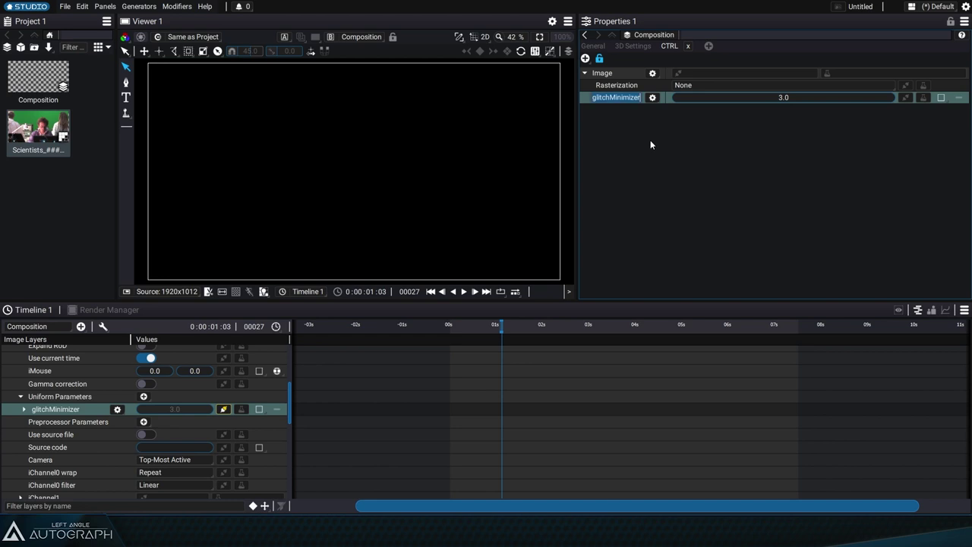
{"action": "type", "text": "Glit"}
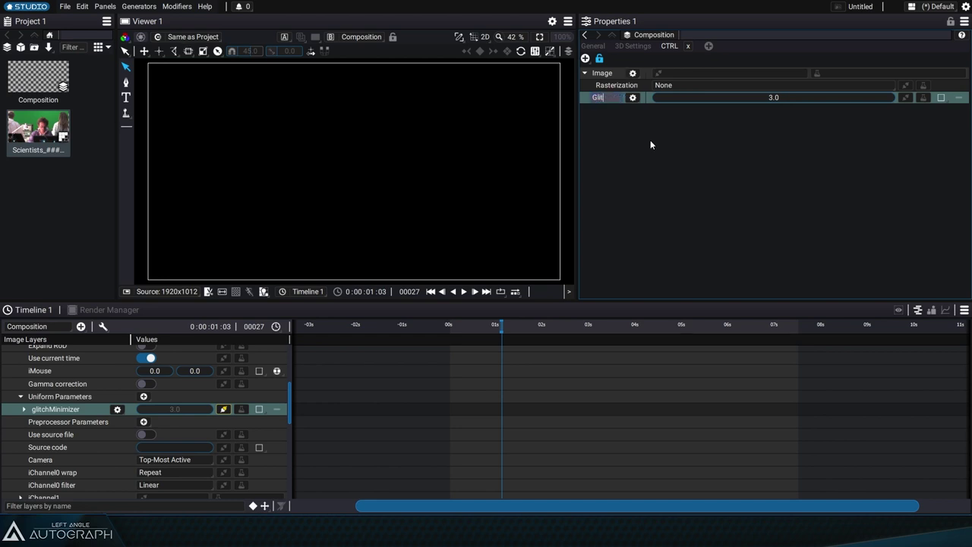
{"action": "type", "text": "chs"}
{"action": "key", "text": "Return"}
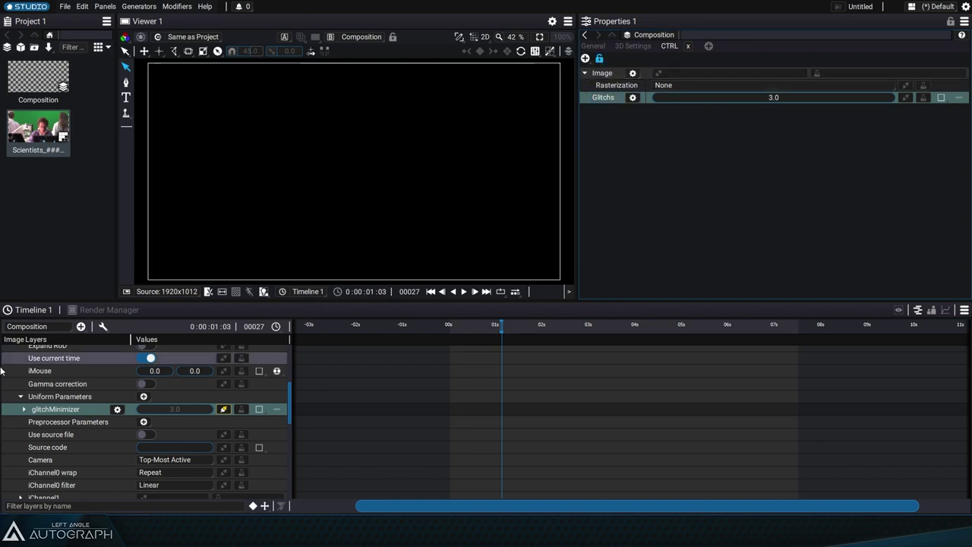
{"action": "scroll", "coordinate": [231, 359], "scroll_direction": "up", "scroll_amount": 5}
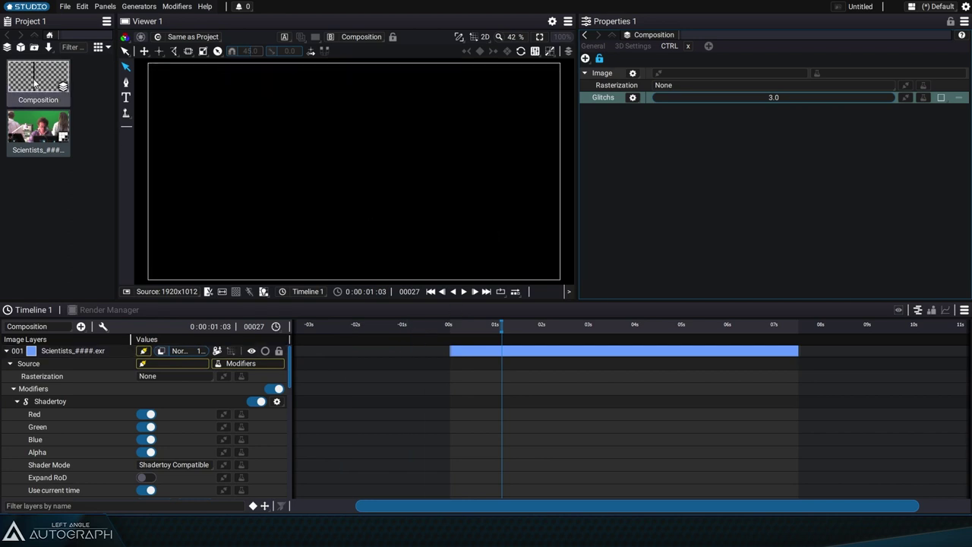
Start a File > Export As Package with the export type set to Modifier.
{"action": "left_click", "coordinate": [593, 45]}
{"action": "left_click", "coordinate": [584, 180]}
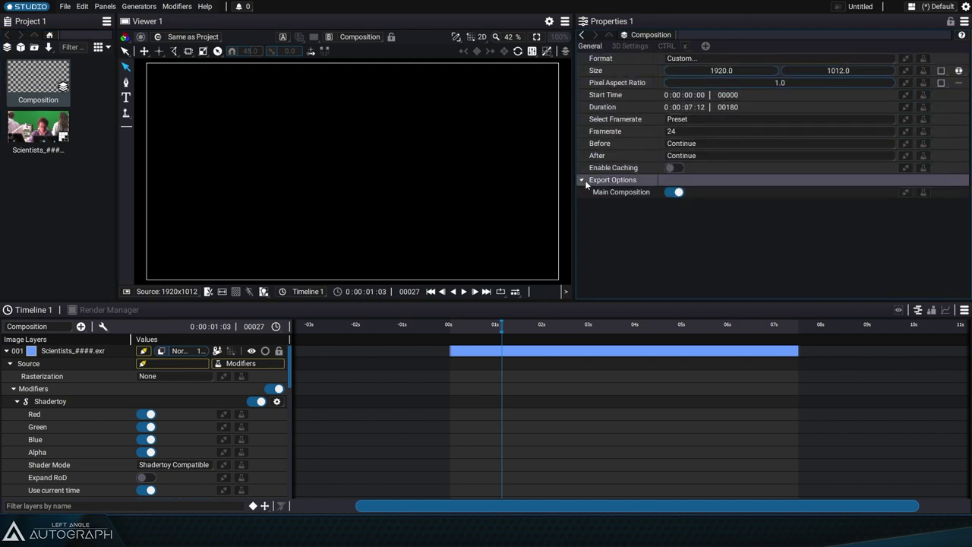
{"action": "left_click", "coordinate": [66, 6]}
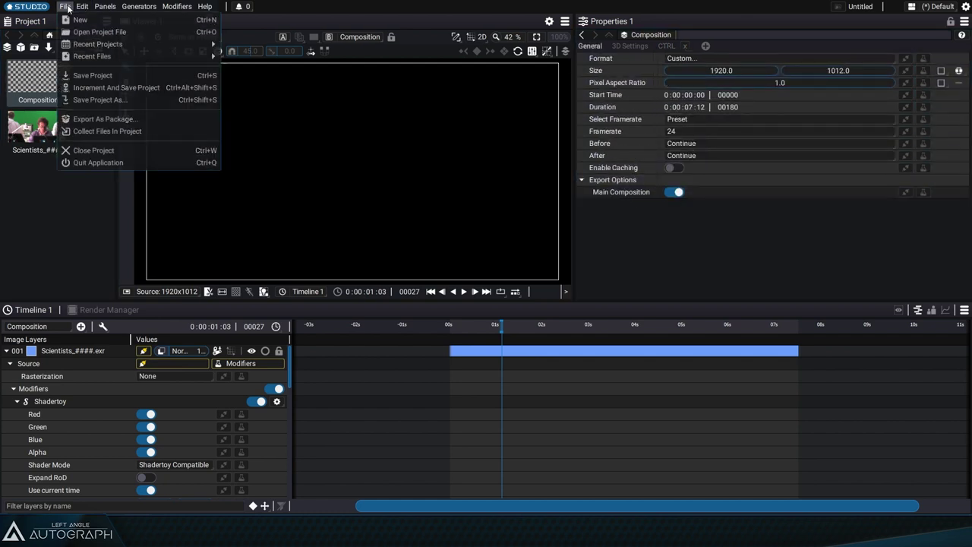
{"action": "left_click", "coordinate": [147, 119]}
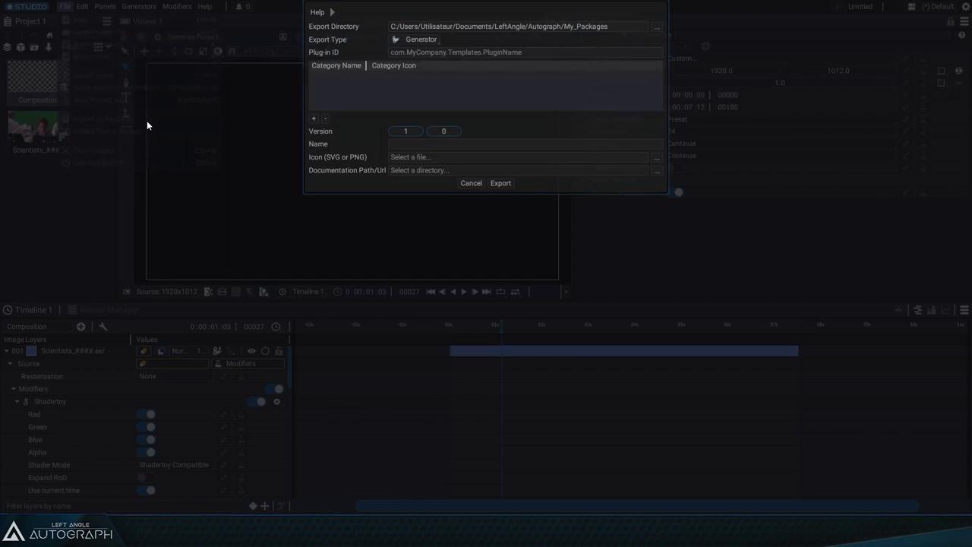
{"action": "left_click", "coordinate": [405, 38]}
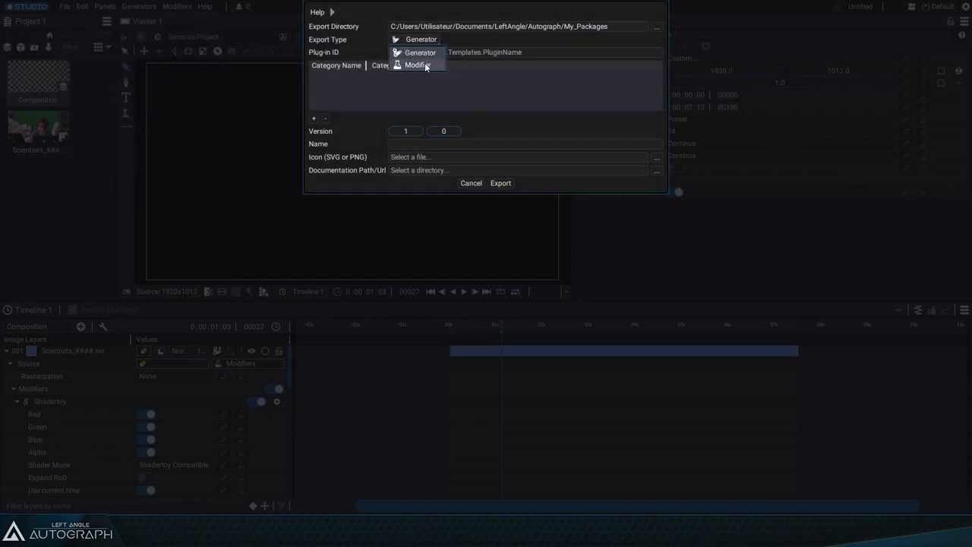
{"action": "left_click", "coordinate": [425, 64]}
Set plug-in ID com.leftangle.modifers.glitchs and name Glitchs, then export.
{"action": "left_click", "coordinate": [436, 144]}
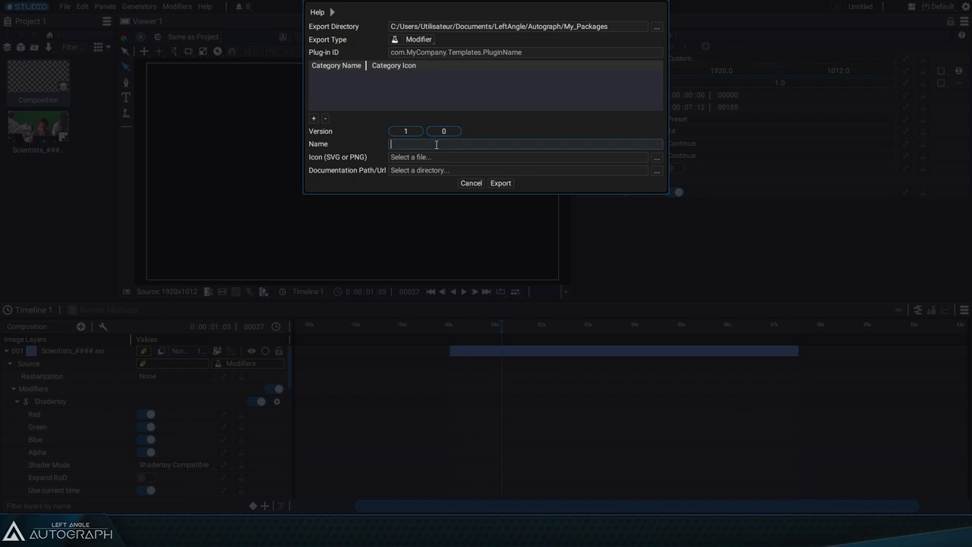
{"action": "left_click", "coordinate": [431, 52]}
{"action": "type", "text": "com."}
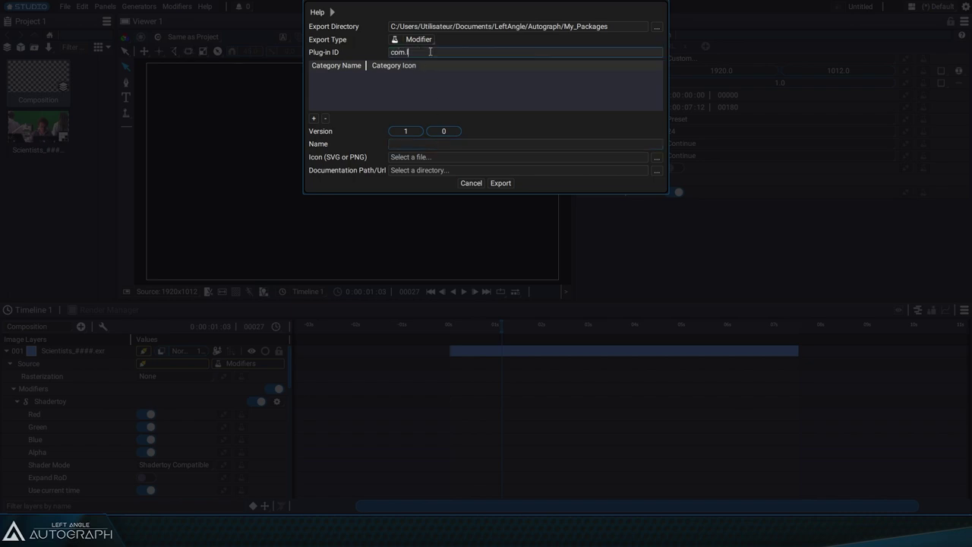
{"action": "type", "text": "leftangle.modifers.glitchs"}
{"action": "left_click", "coordinate": [424, 144]}
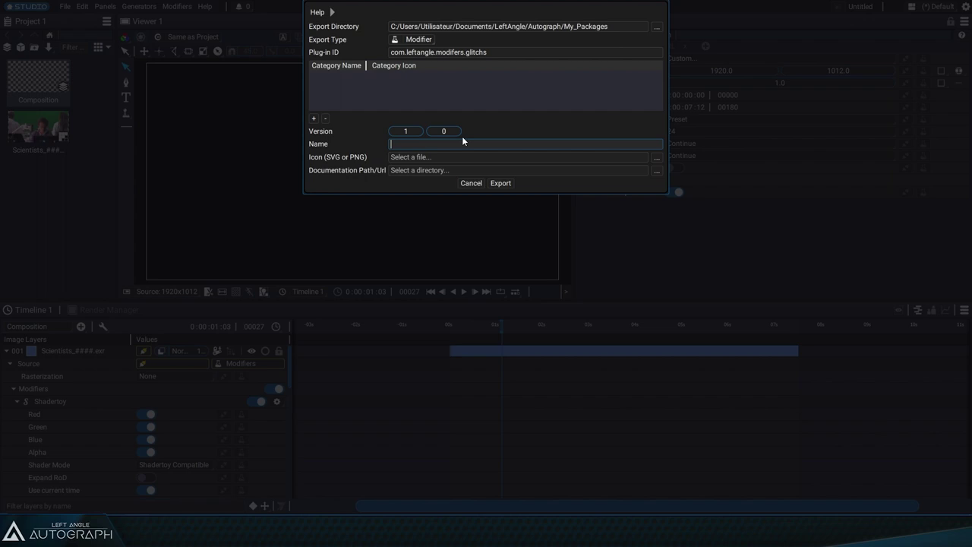
{"action": "type", "text": "Glitchs"}
{"action": "key", "text": "Return"}
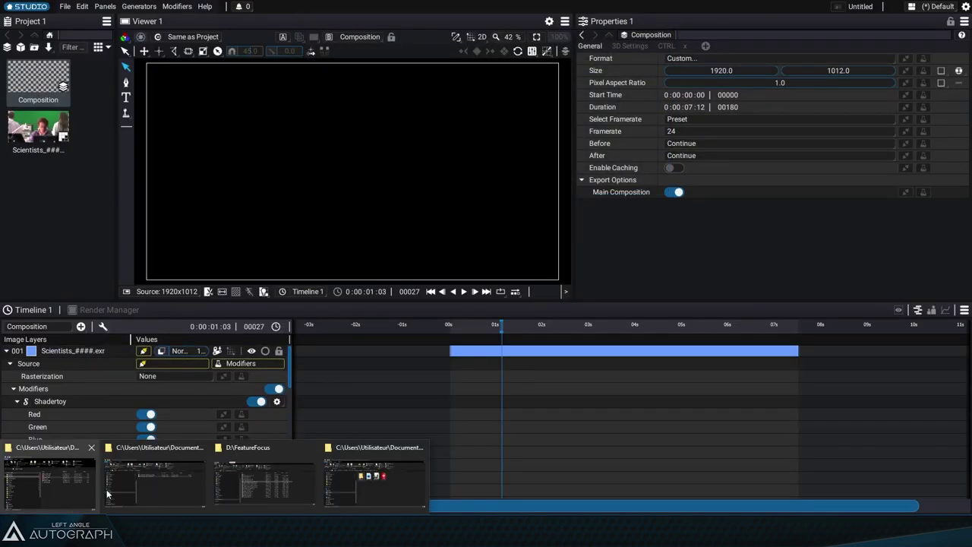
Check com.leftangle.modifers.glitchs.agt in My_Packages, then return to Autograph.
{"action": "left_click", "coordinate": [196, 489]}
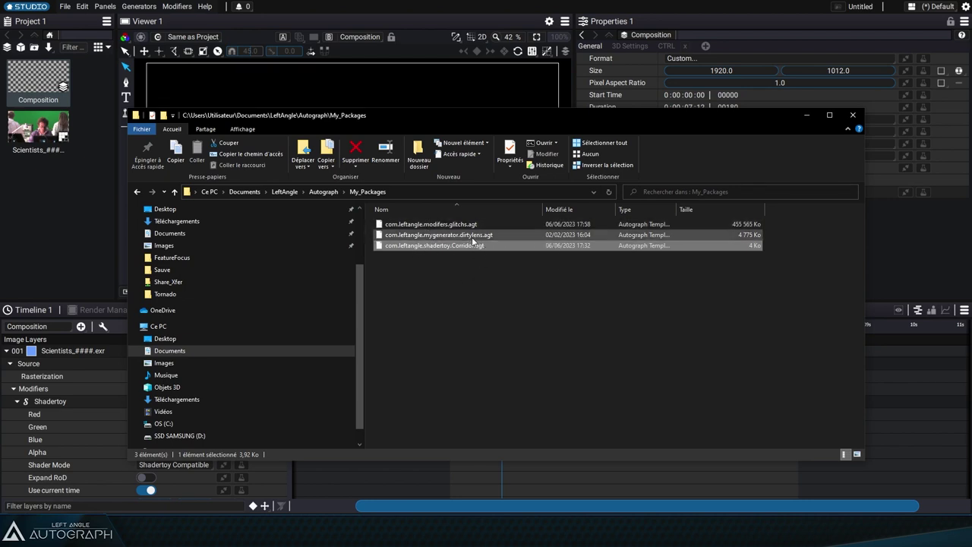
{"action": "left_click", "coordinate": [424, 224]}
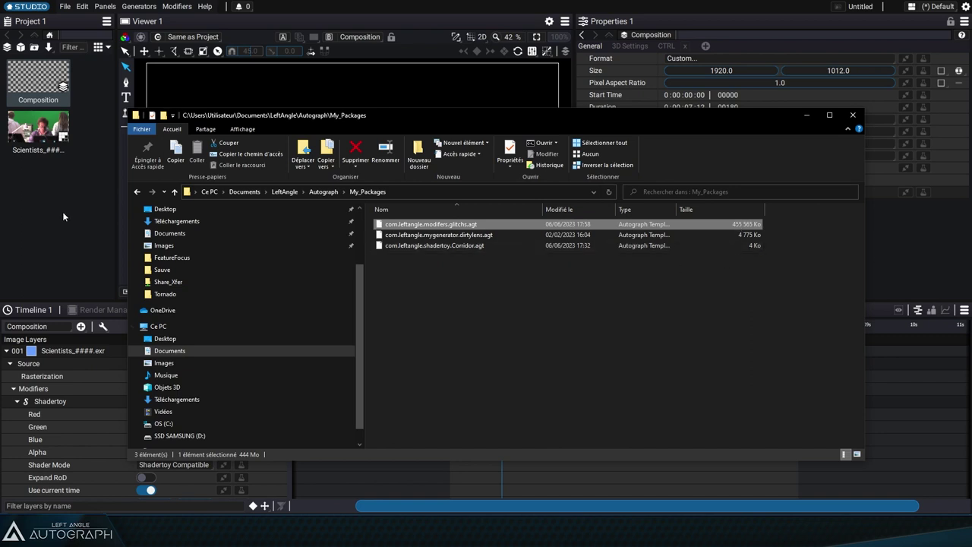
{"action": "left_click", "coordinate": [72, 180]}
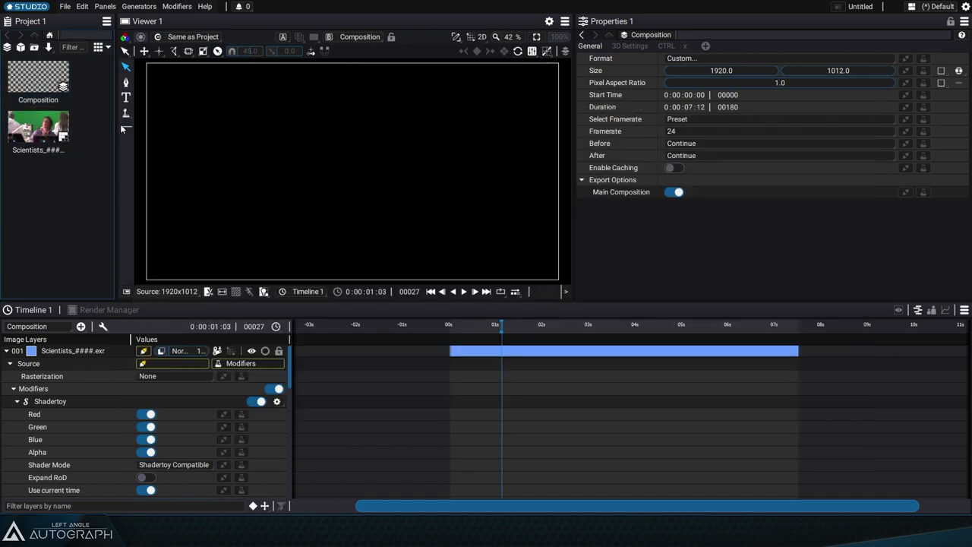
Widen the Project panel and delete the Scientists_####.exr footage.
{"action": "left_click_drag", "start_coordinate": [115, 126], "coordinate": [155, 125]}
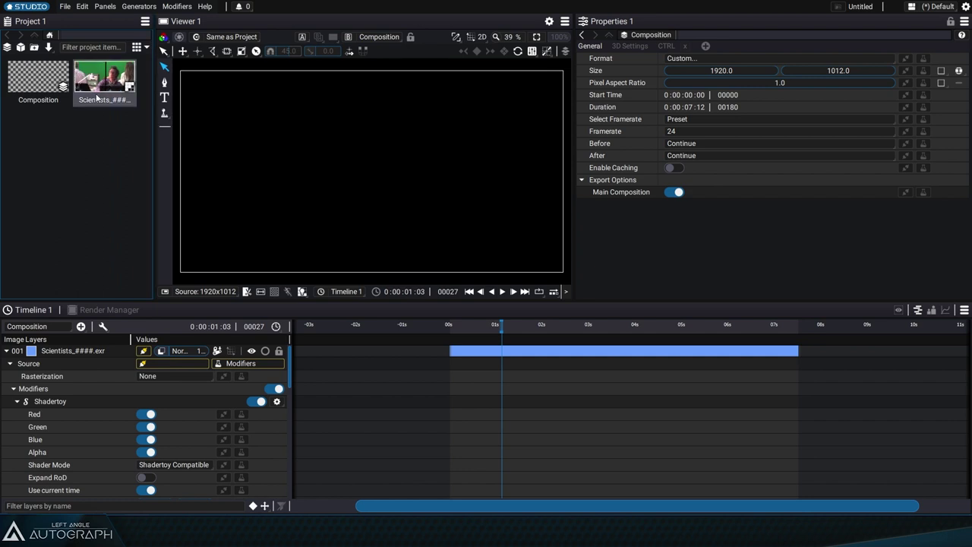
{"action": "left_click", "coordinate": [97, 90]}
{"action": "left_click", "coordinate": [100, 86]}
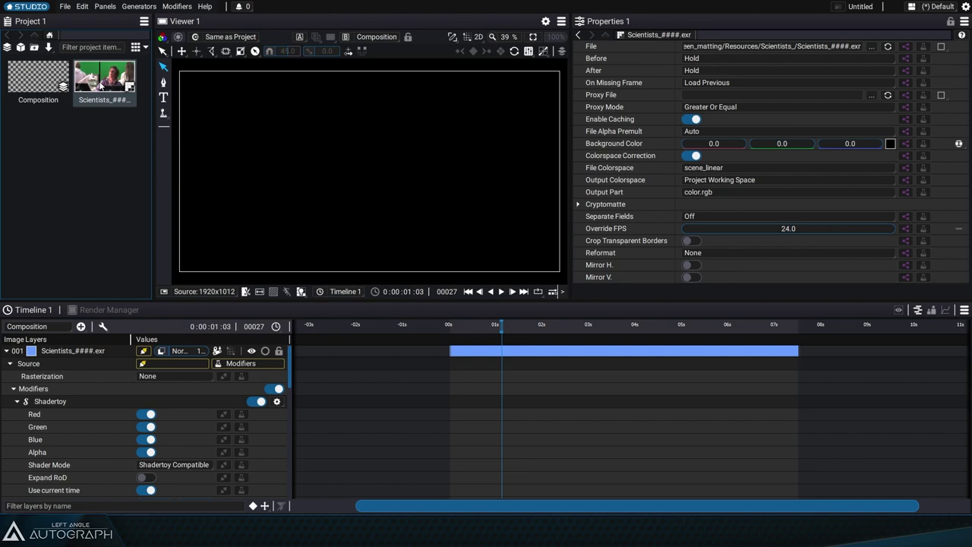
{"action": "key", "text": "Delete"}
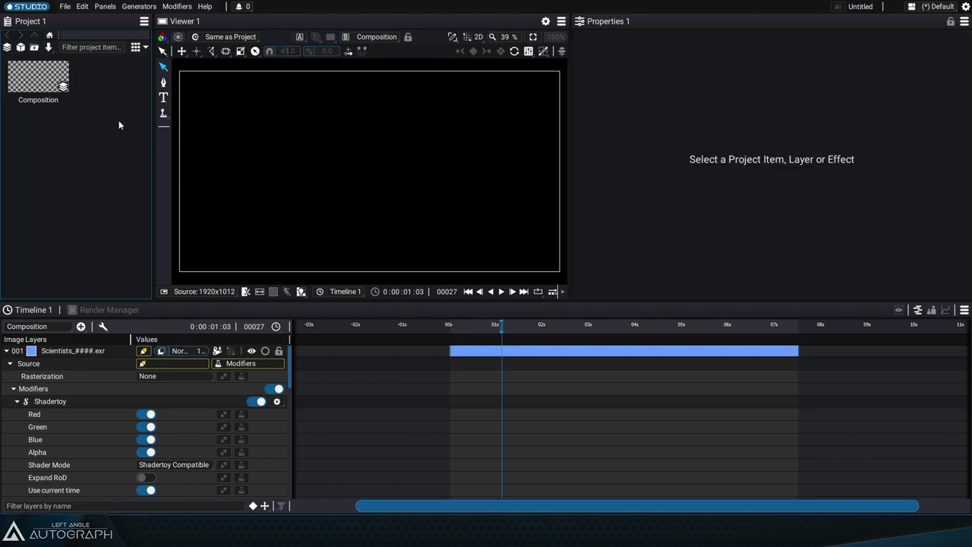
Export a package named Glitchs_Light with plug-in ID com.leftangle.modifers.glitchsLight.
{"action": "left_click", "coordinate": [66, 7]}
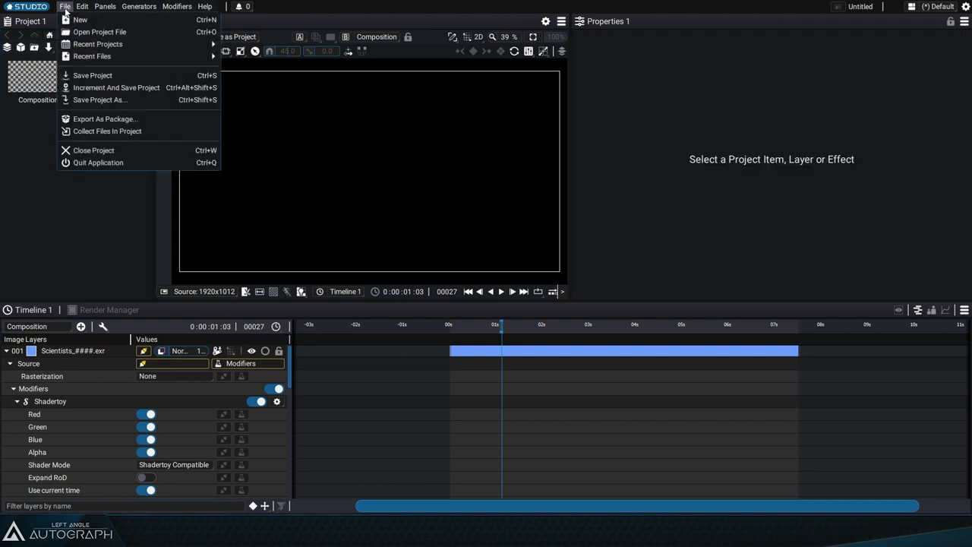
{"action": "left_click", "coordinate": [64, 8]}
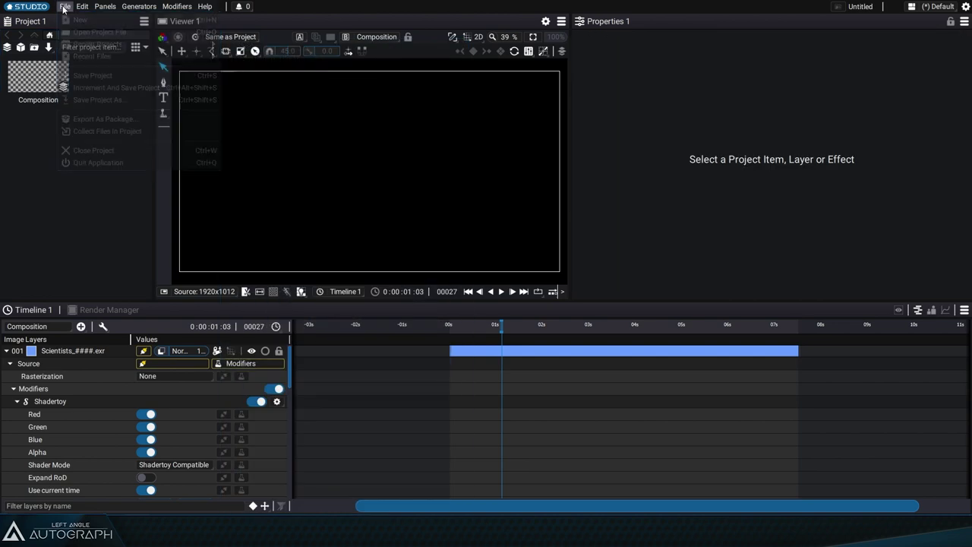
{"action": "left_click", "coordinate": [143, 119]}
{"action": "left_click", "coordinate": [434, 145]}
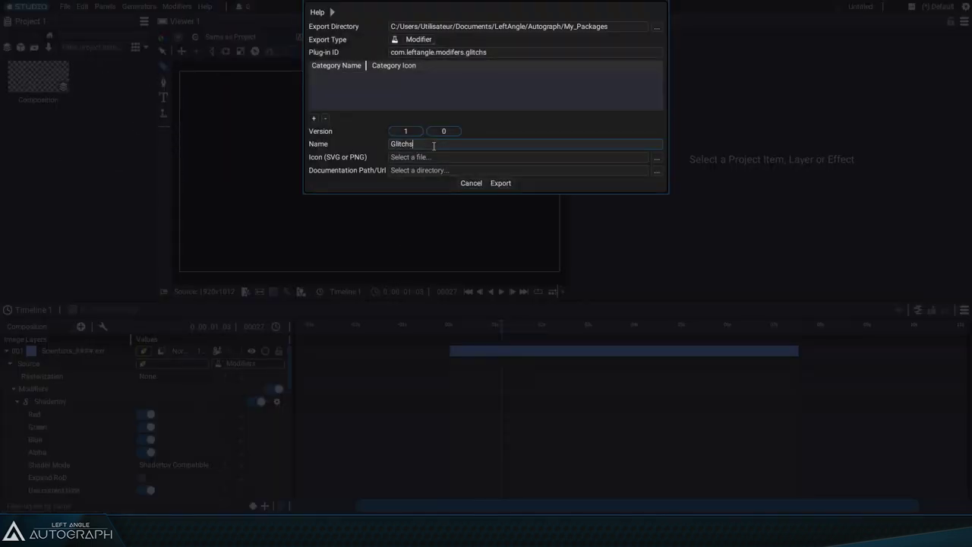
{"action": "type", "text": "_Light"}
{"action": "left_click", "coordinate": [497, 52]}
{"action": "type", "text": "Light"}
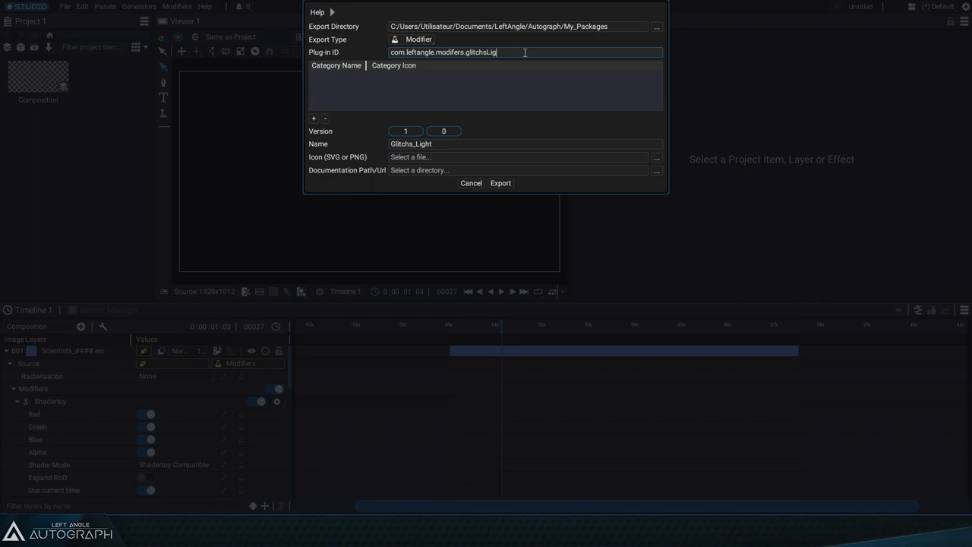
{"action": "left_click", "coordinate": [499, 187]}
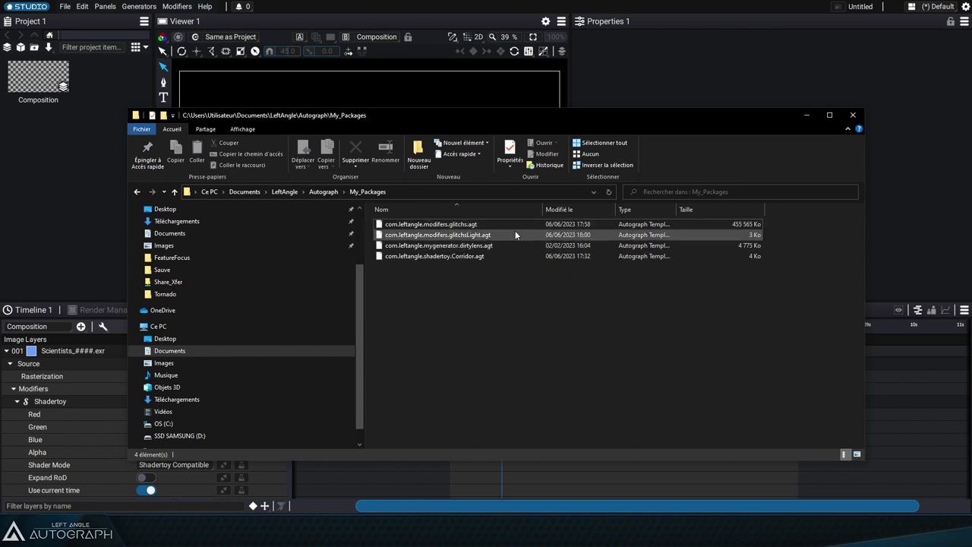
Check the glitchsLight package is 2.79 KB, then close the Autograph project discarding changes.
{"action": "left_click", "coordinate": [745, 237]}
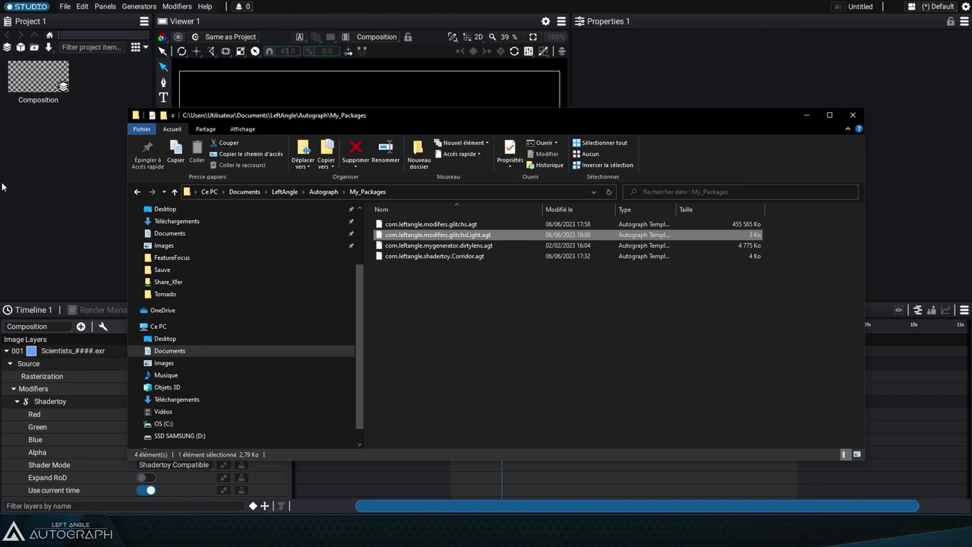
{"action": "left_click", "coordinate": [86, 74]}
{"action": "left_click", "coordinate": [66, 6]}
{"action": "left_click", "coordinate": [93, 150]}
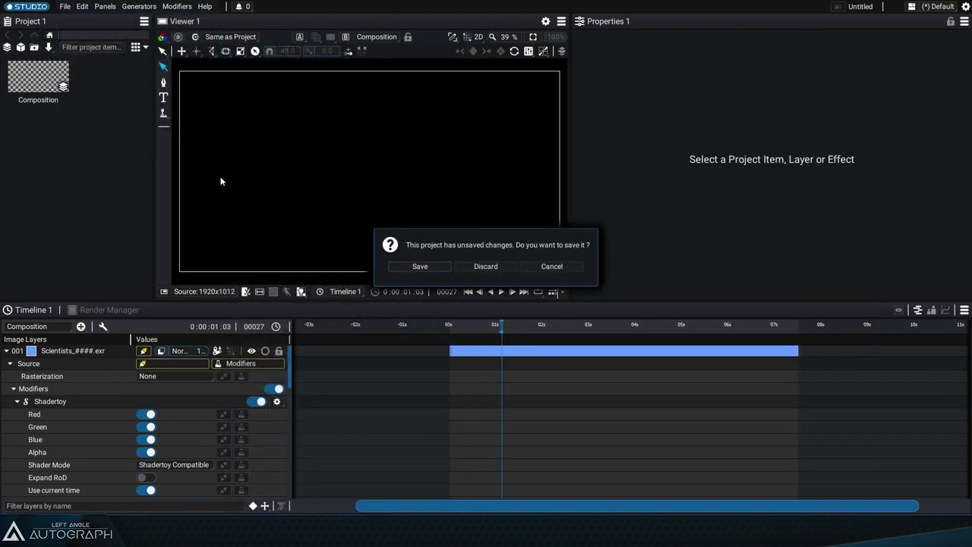
{"action": "left_click", "coordinate": [498, 267]}
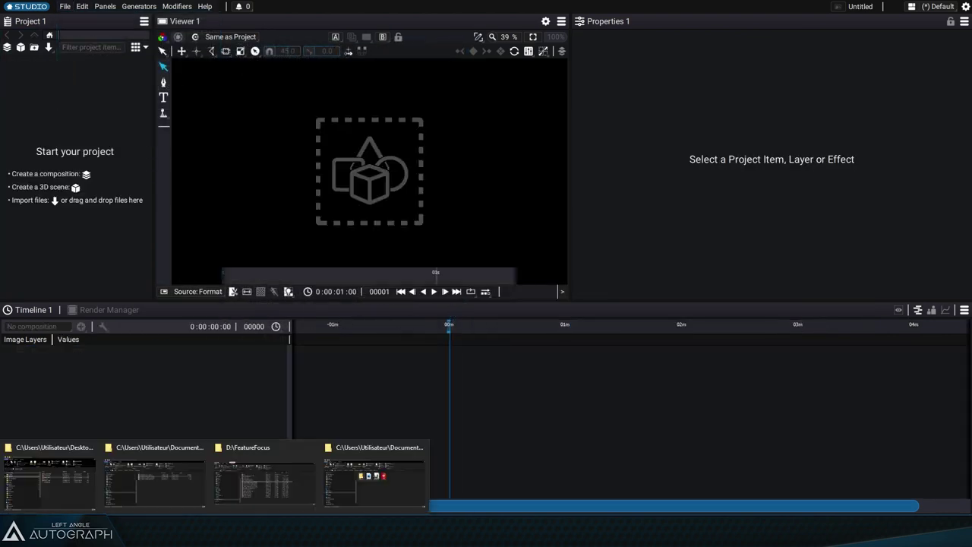
Import the Scientists_ sequence, create a composition from it, and play it.
{"action": "left_click", "coordinate": [325, 492]}
{"action": "left_click_drag", "start_coordinate": [486, 242], "coordinate": [70, 146]}
{"action": "left_click", "coordinate": [70, 146]}
{"action": "right_click", "coordinate": [36, 77]}
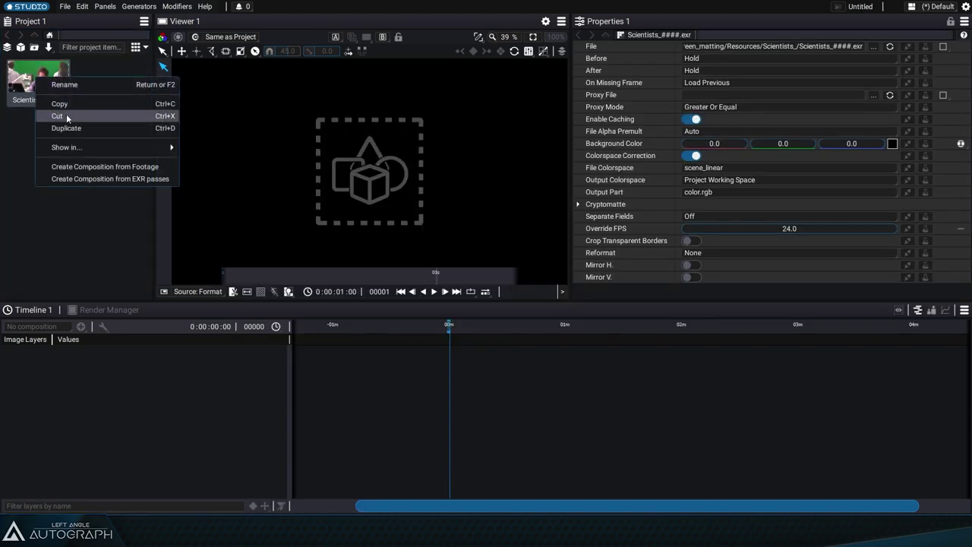
{"action": "left_click", "coordinate": [147, 173]}
{"action": "key", "text": "space"}
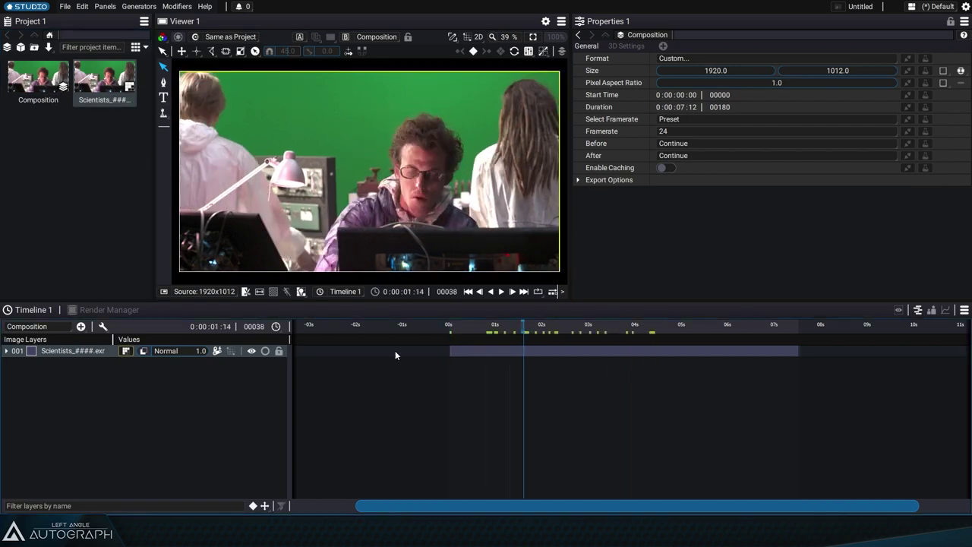
Add the Glitchs_Light modifier to layer 001's Source.
{"action": "left_click", "coordinate": [6, 351]}
{"action": "left_click", "coordinate": [245, 365]}
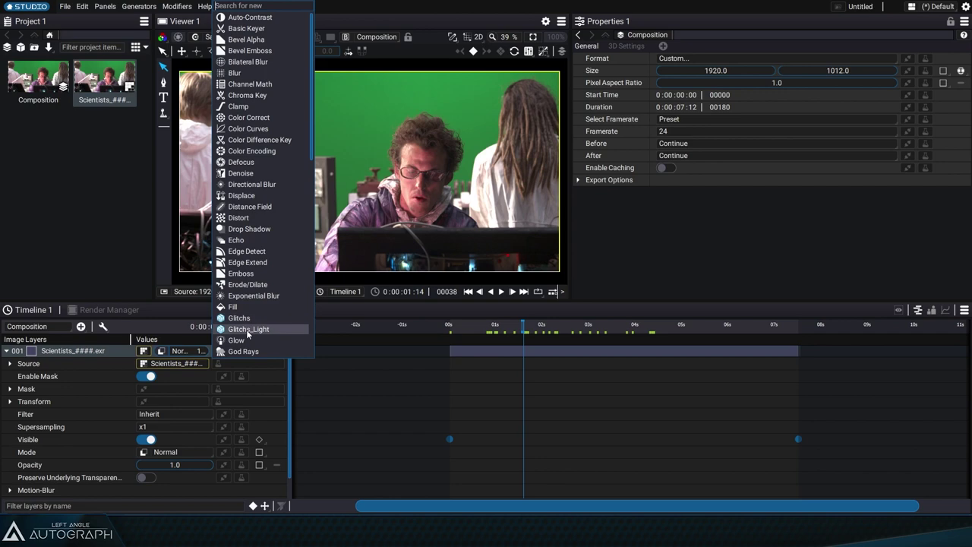
{"action": "left_click", "coordinate": [251, 329]}
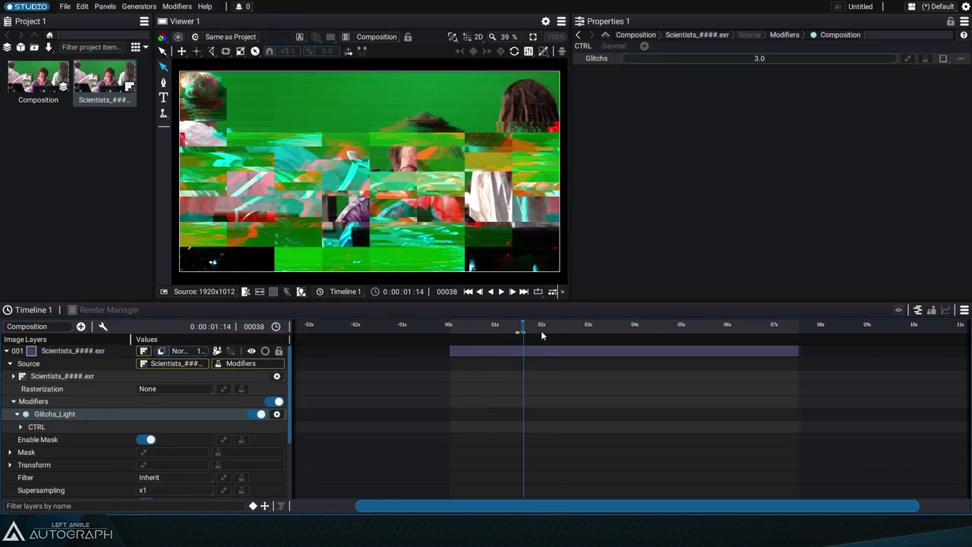
Preview the glitch, then set Glitchs to 3.0 at frame 0.
{"action": "left_click_drag", "start_coordinate": [541, 332], "coordinate": [626, 335]}
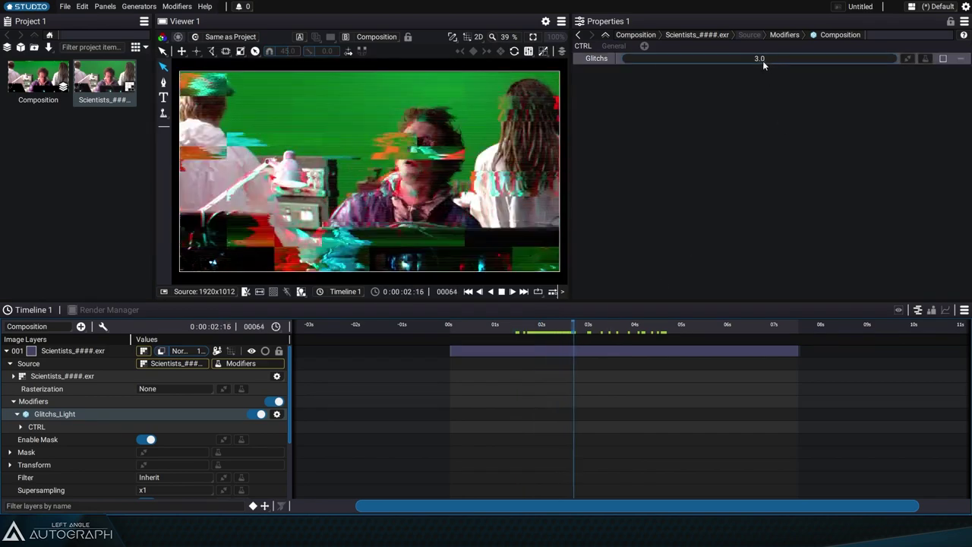
{"action": "mouse_move", "coordinate": [763, 61]}
{"action": "left_mouse_down"}
{"action": "mouse_move", "coordinate": [790, 61]}
{"action": "mouse_move", "coordinate": [766, 61]}
{"action": "left_mouse_up"}
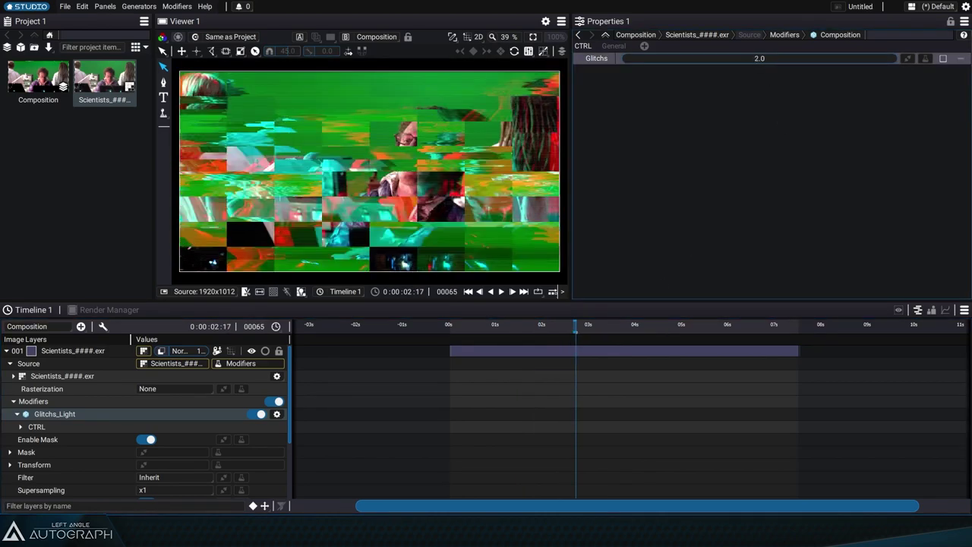
{"action": "left_click_drag", "start_coordinate": [540, 332], "coordinate": [453, 331]}
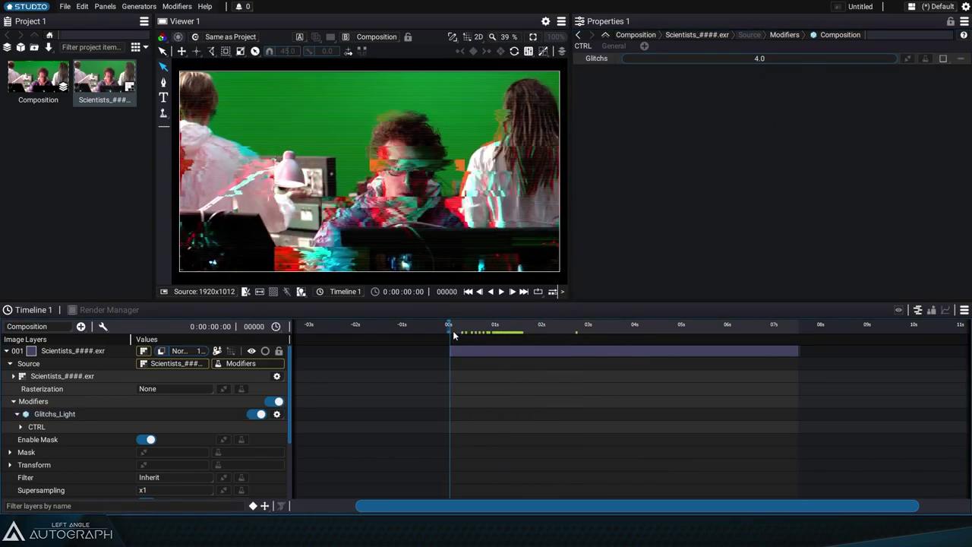
{"action": "double_click", "coordinate": [783, 57]}
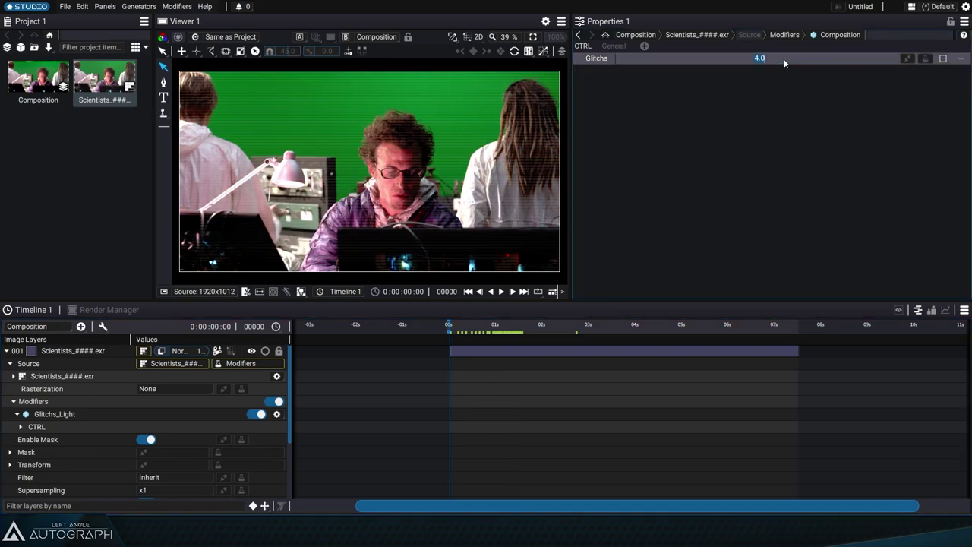
{"action": "type", "text": "3"}
{"action": "key", "text": "Return"}
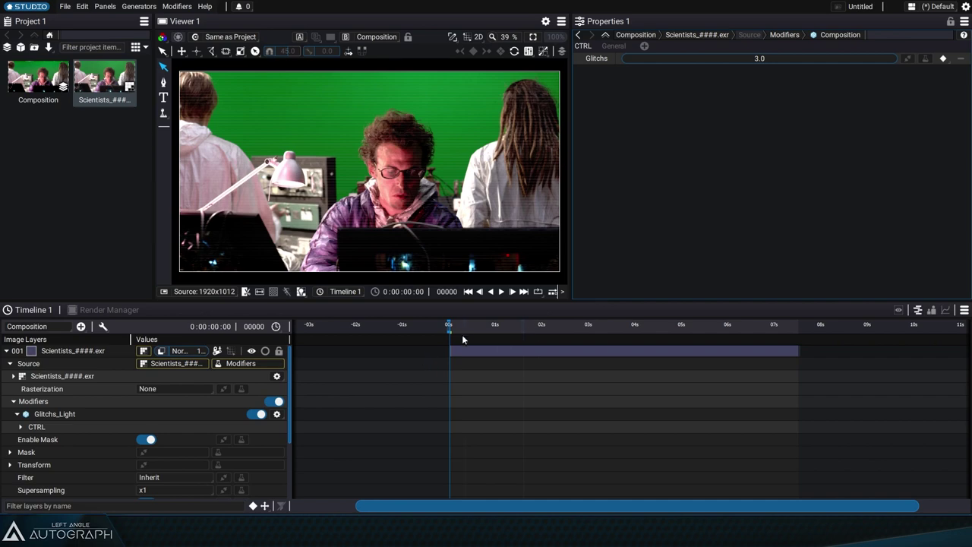
Keyframe Glitchs at 18.0 on frame 38 and about 11 on frame 88, then preview.
{"action": "left_click", "coordinate": [523, 325]}
{"action": "left_click_drag", "start_coordinate": [684, 59], "coordinate": [731, 58]}
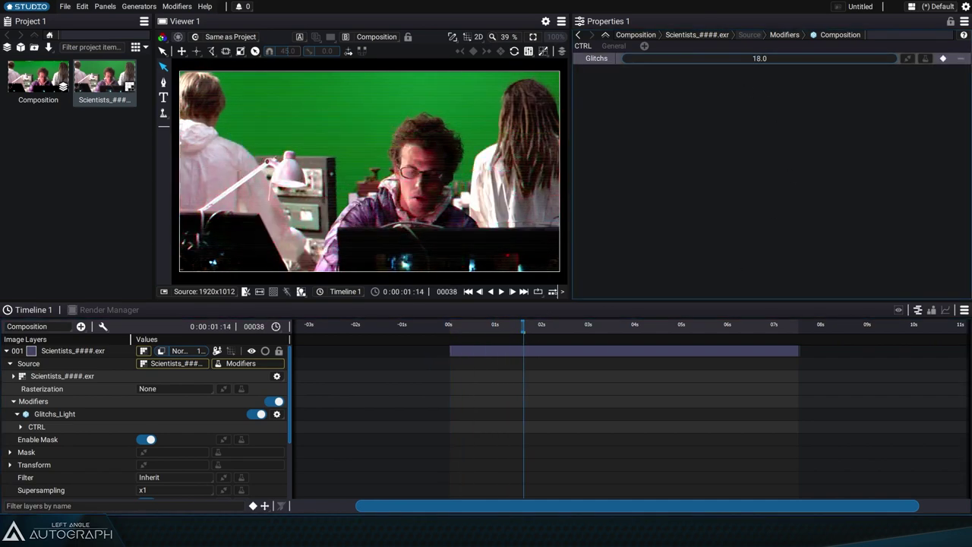
{"action": "key", "text": "u"}
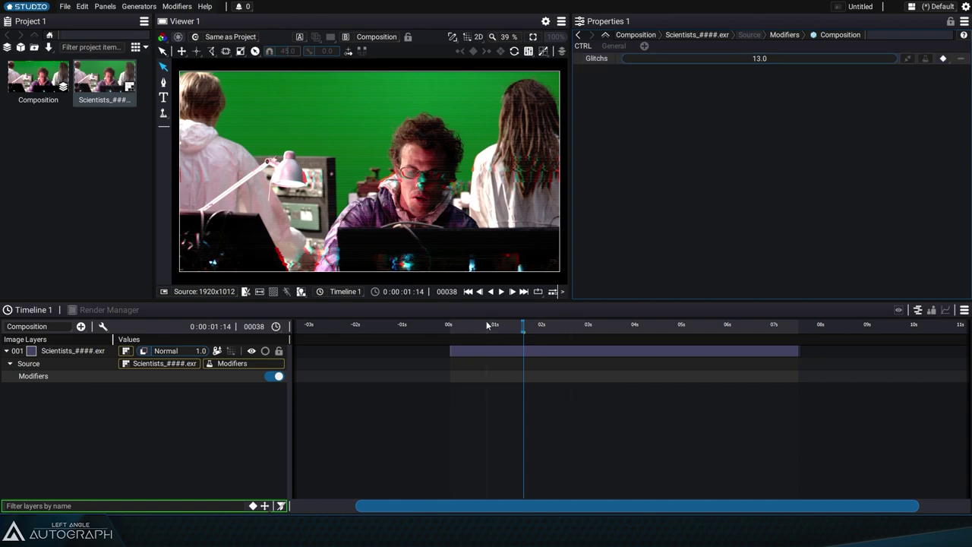
{"action": "mouse_move", "coordinate": [486, 325]}
{"action": "left_mouse_down"}
{"action": "mouse_move", "coordinate": [460, 325]}
{"action": "mouse_move", "coordinate": [487, 324]}
{"action": "left_mouse_up"}
{"action": "key", "text": "u"}
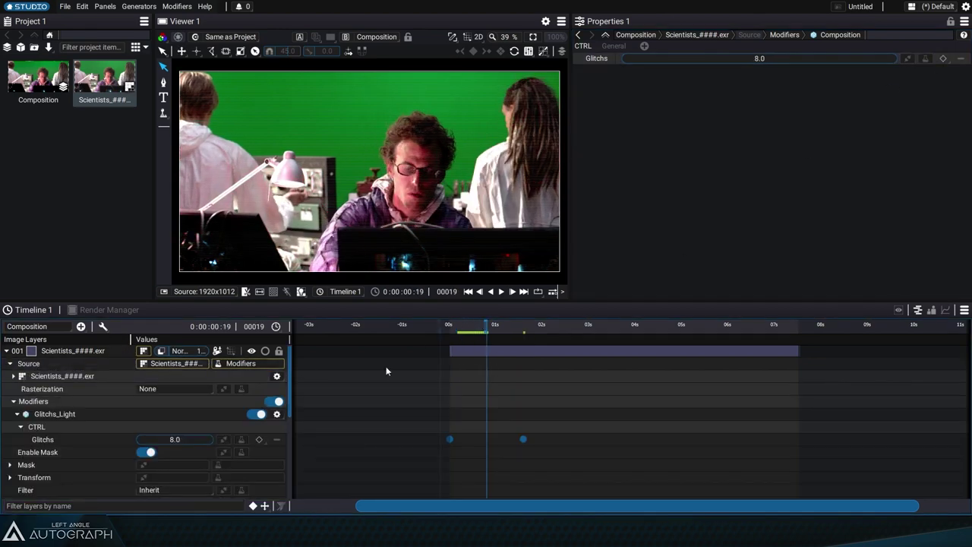
{"action": "left_click_drag", "start_coordinate": [597, 326], "coordinate": [621, 325]}
{"action": "left_click_drag", "start_coordinate": [759, 60], "coordinate": [752, 58]}
{"action": "left_click_drag", "start_coordinate": [495, 350], "coordinate": [627, 347]}
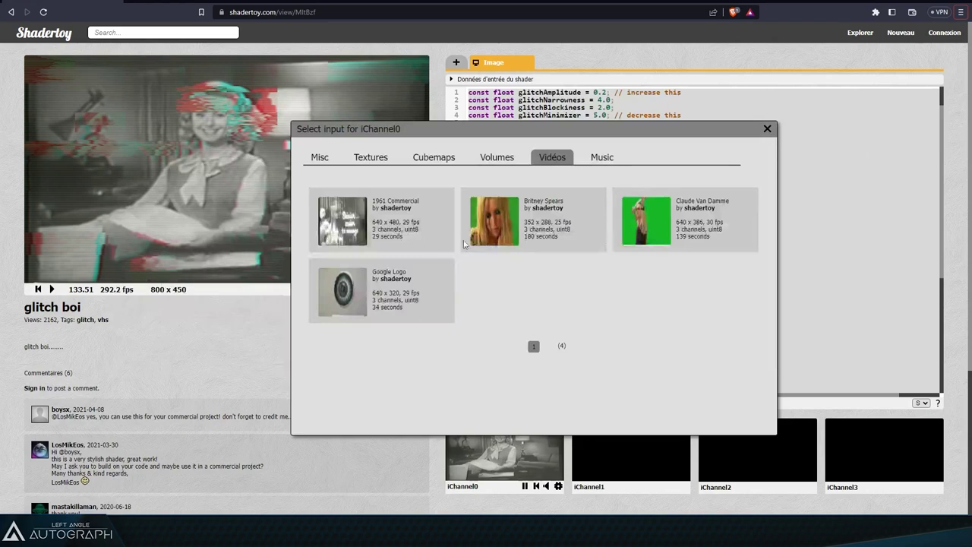
Set glitch boi's iChannel0 to the Google Logo video, resume playback, and close the picker.
{"action": "left_click", "coordinate": [483, 241]}
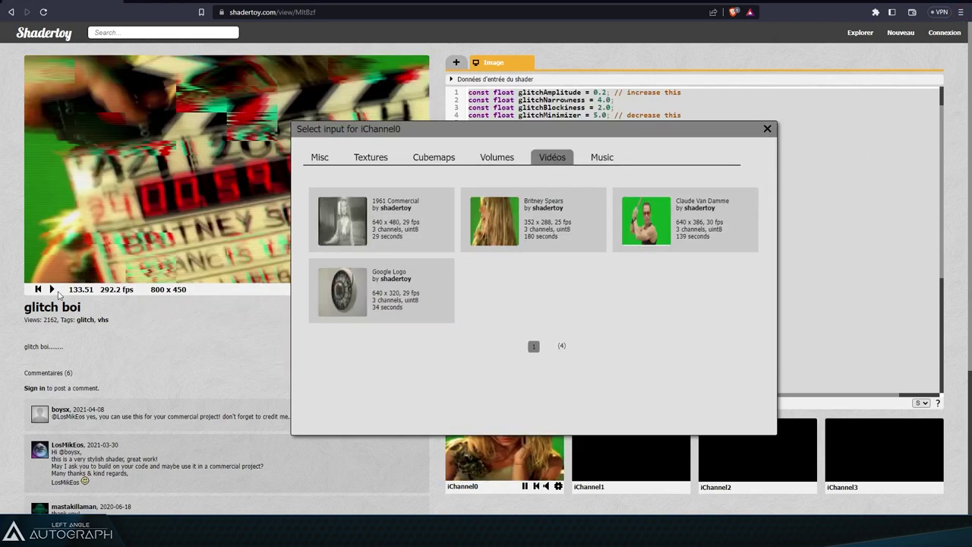
{"action": "left_click", "coordinate": [52, 290]}
{"action": "left_click", "coordinate": [342, 291]}
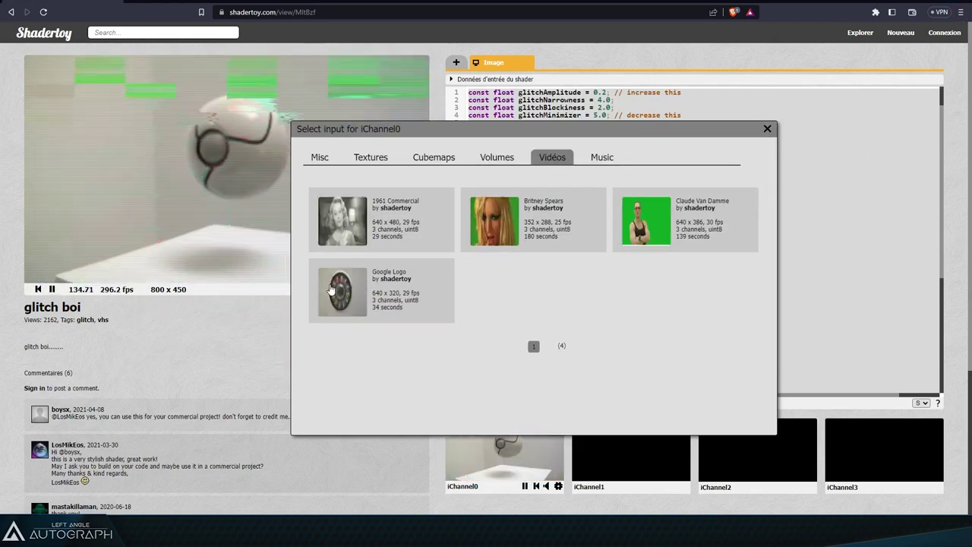
{"action": "left_click", "coordinate": [767, 129]}
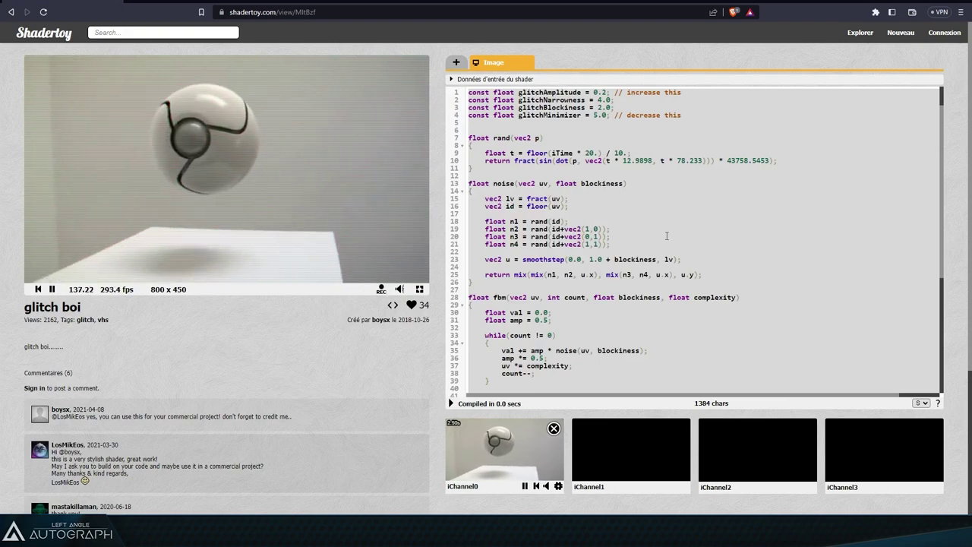